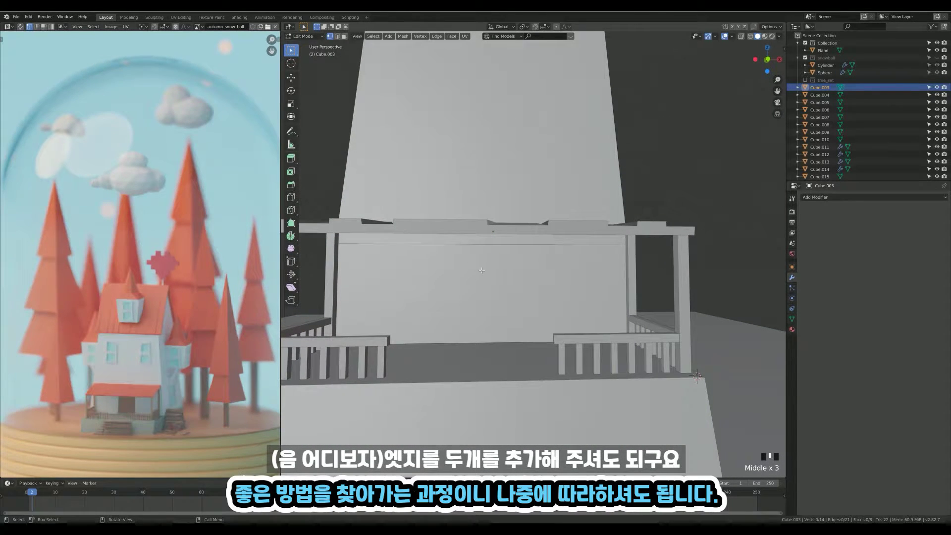
{"action": "left_click", "coordinate": [414, 248]}
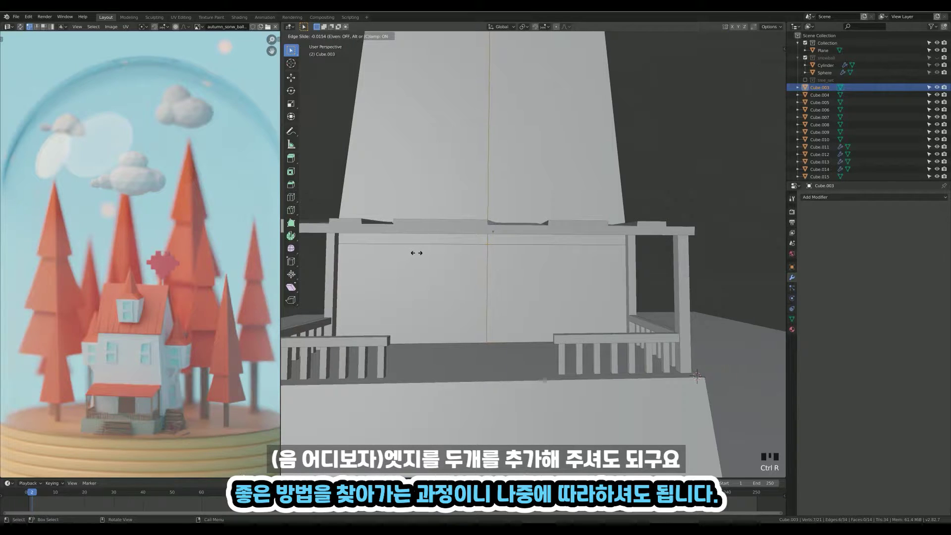
{"action": "left_click", "coordinate": [418, 257]}
{"action": "key", "text": "ctrl+z"}
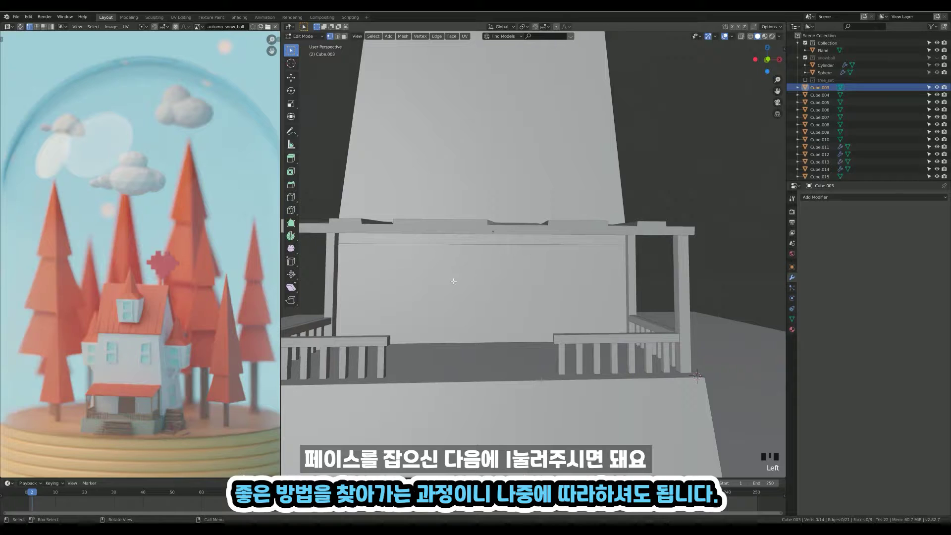
{"action": "left_click", "coordinate": [455, 285]}
{"action": "key", "text": "i"}
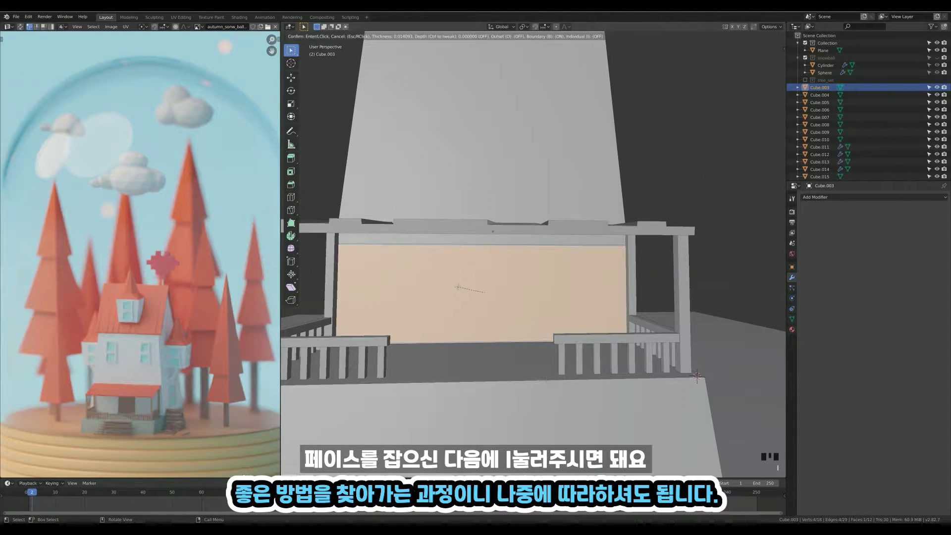
{"action": "left_click", "coordinate": [479, 295]}
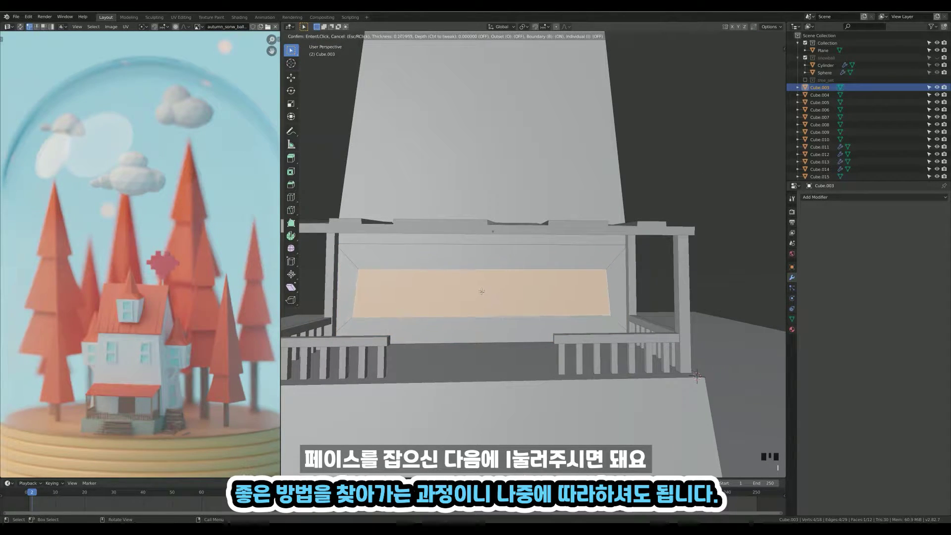
{"action": "key", "text": "ctrl+z"}
{"action": "key", "text": "ctrl+z"}
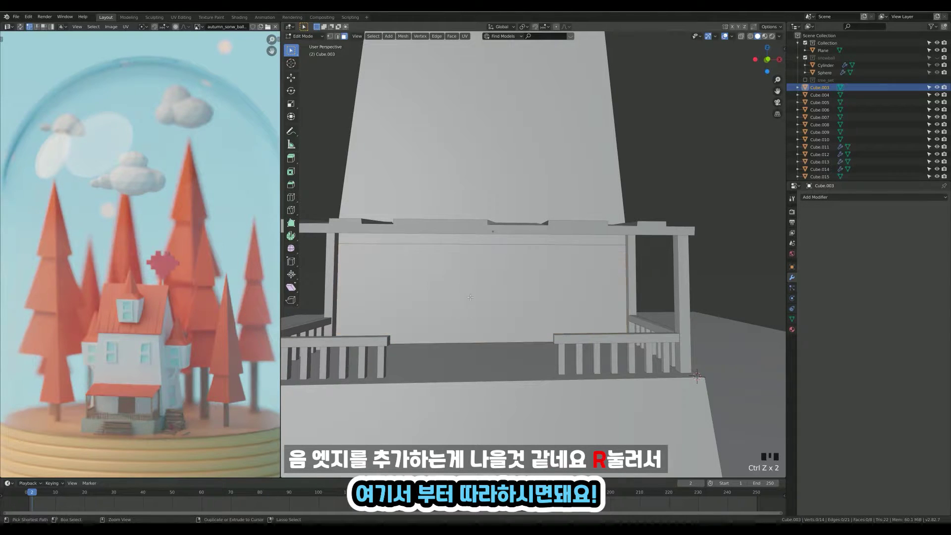
Step: Add two vertical loop cuts through the house's front wall to divide it into three parts
{"action": "scroll", "coordinate": [469, 246], "scroll_direction": "up", "scroll_amount": 1}
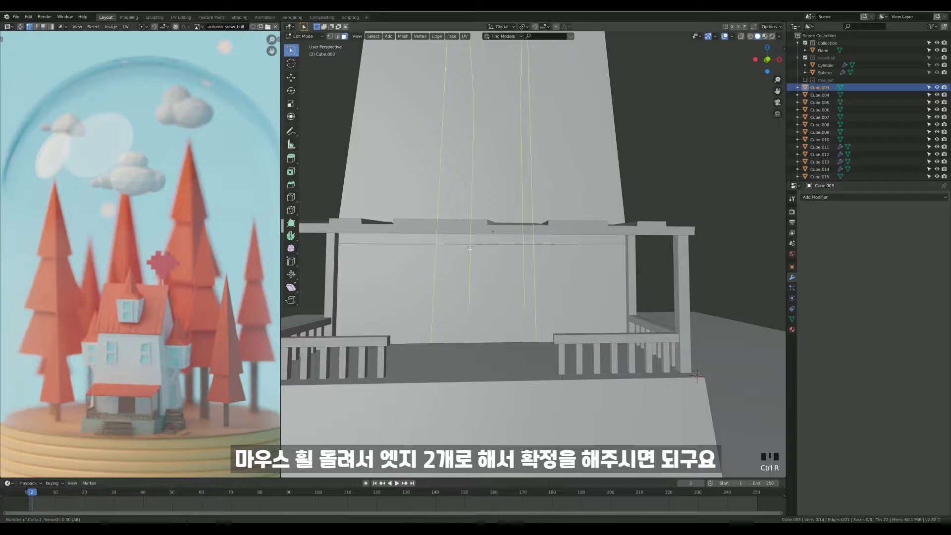
{"action": "left_click", "coordinate": [469, 249]}
{"action": "left_click", "coordinate": [457, 260]}
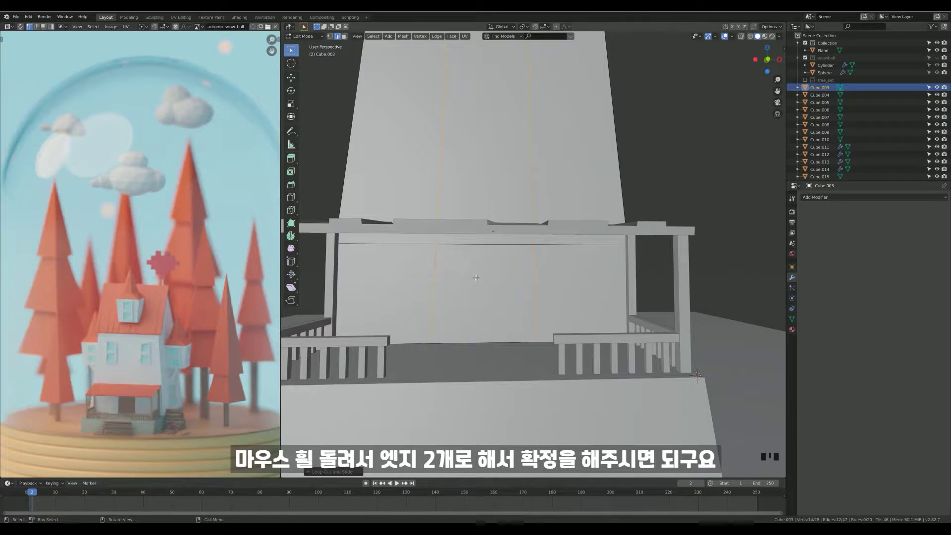
Step: In front view with X-ray on, scale the lower middle wall face along X to about 0.7 for the door width
{"action": "middle_click_drag", "start_coordinate": [490, 258], "coordinate": [515, 274], "text": "ctrl"}
{"action": "key", "text": "KP_1"}
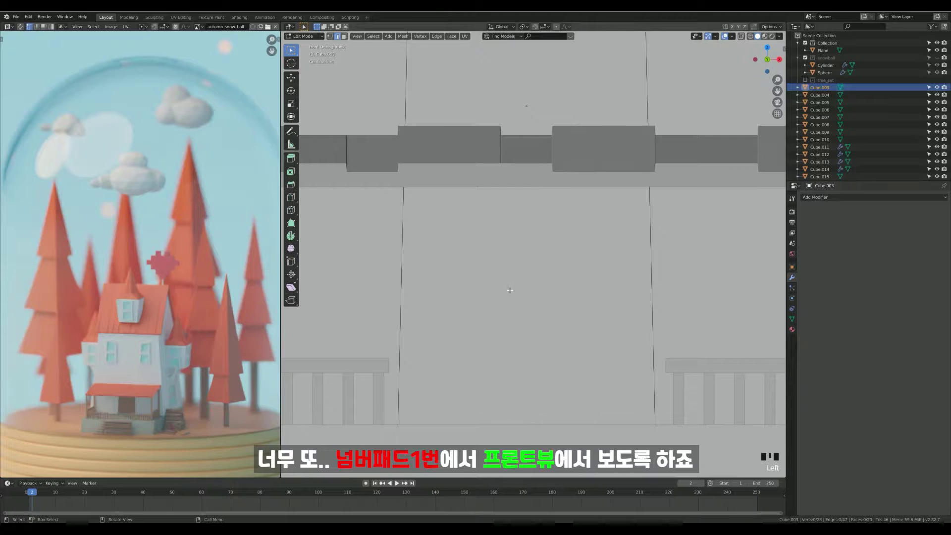
{"action": "key", "text": "2"}
{"action": "left_click", "coordinate": [507, 291]}
{"action": "middle_click_drag", "start_coordinate": [508, 292], "coordinate": [513, 261], "text": "ctrl"}
{"action": "key", "text": "alt+z"}
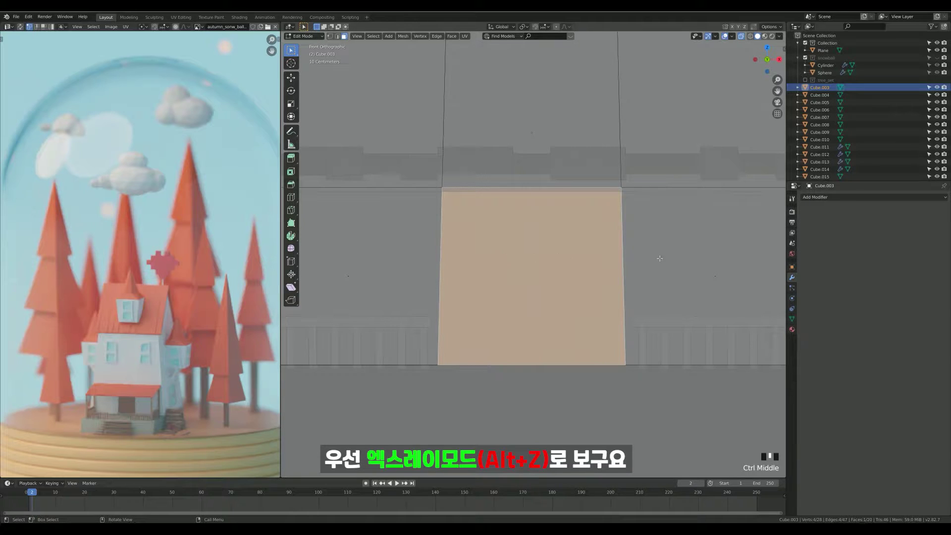
{"action": "key", "text": "s"}
{"action": "key", "text": "x"}
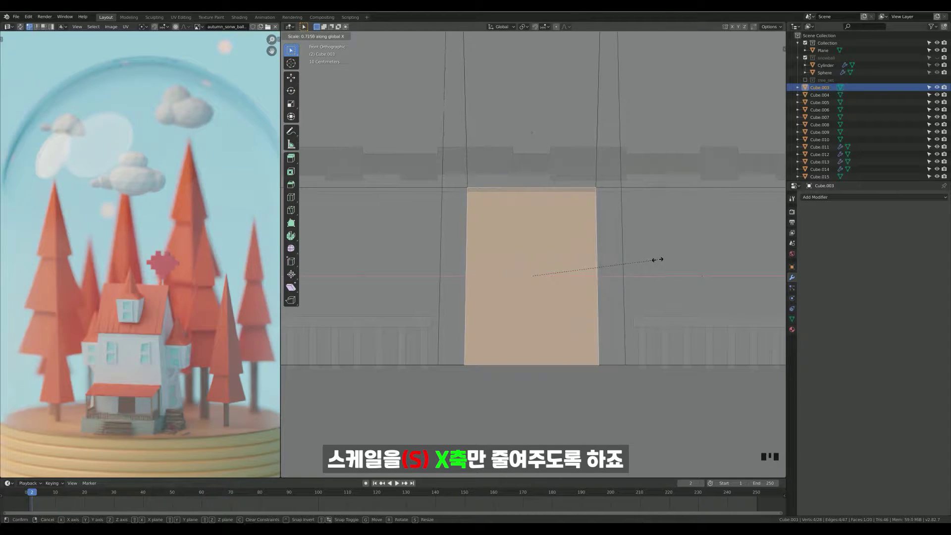
{"action": "left_click", "coordinate": [656, 260]}
Step: Inset the door face by about 0.018 m and extrude it about 0.06 m into the wall
{"action": "middle_click_drag", "start_coordinate": [613, 246], "coordinate": [541, 237]}
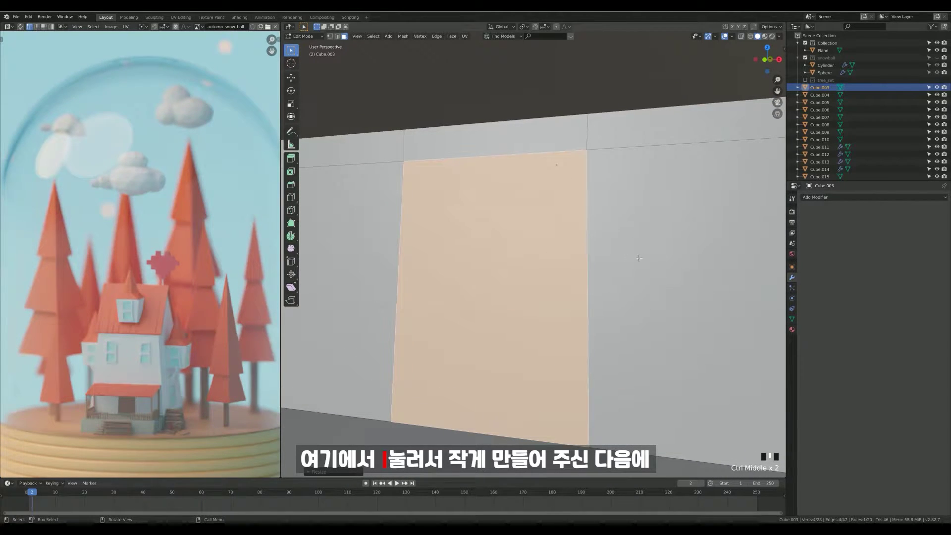
{"action": "key", "text": "i"}
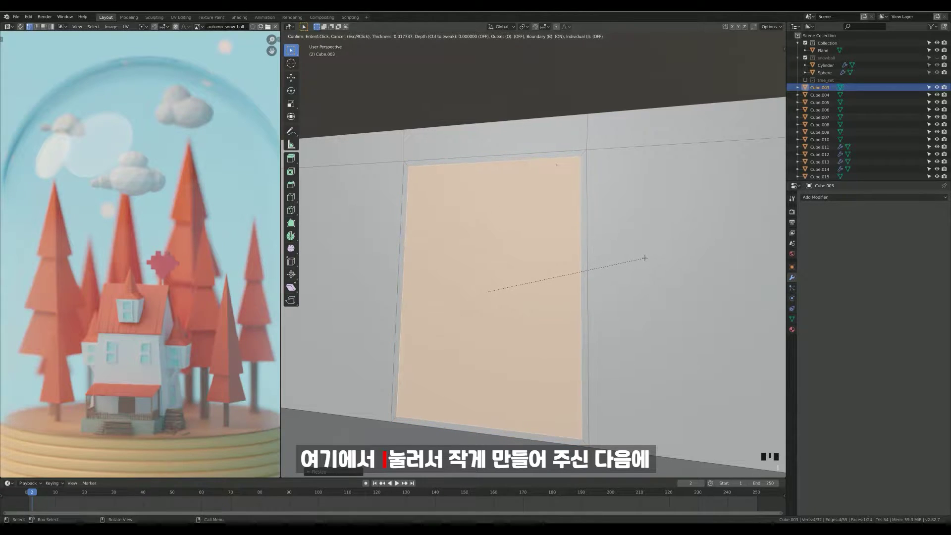
{"action": "left_click", "coordinate": [643, 258]}
{"action": "middle_click_drag", "start_coordinate": [643, 257], "coordinate": [544, 269]}
{"action": "key", "text": "e"}
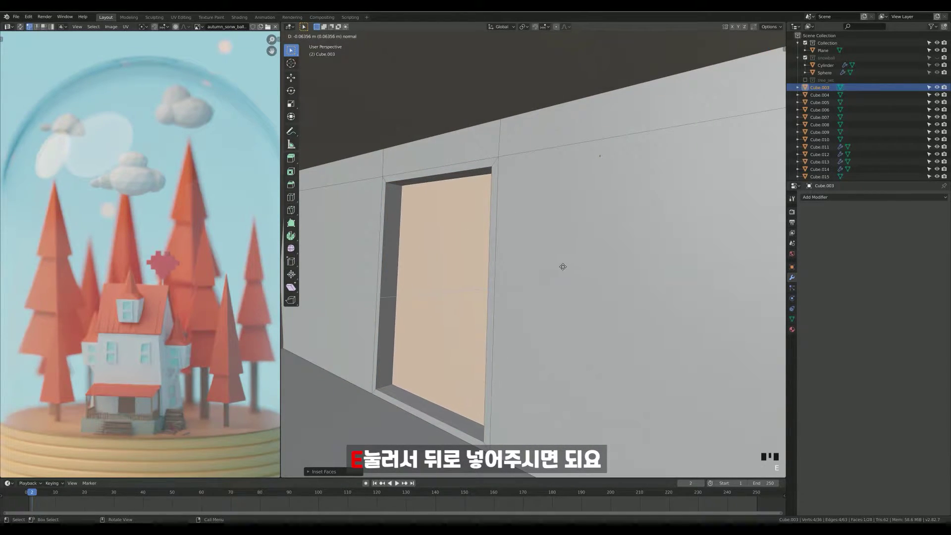
{"action": "left_click", "coordinate": [555, 268]}
Step: Delete the threshold faces along the lower edge of the door recess
{"action": "middle_click_drag", "start_coordinate": [556, 268], "coordinate": [458, 276], "text": "shift"}
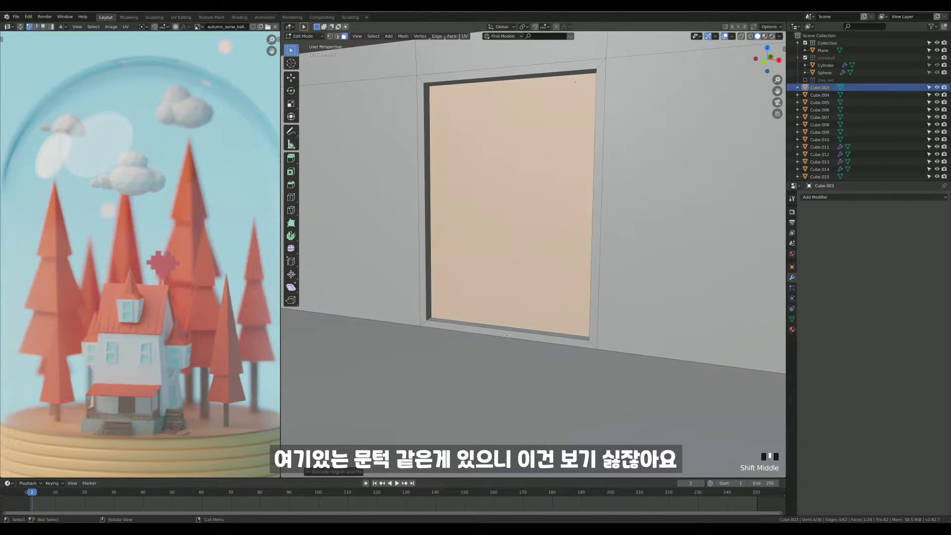
{"action": "scroll", "coordinate": [448, 324], "scroll_direction": "up", "scroll_amount": 4}
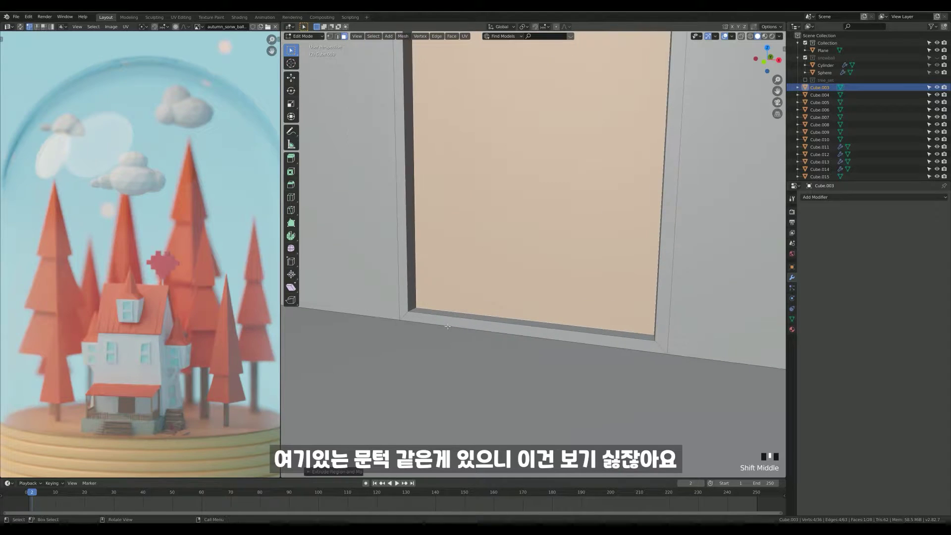
{"action": "left_click", "coordinate": [451, 317], "text": "shift"}
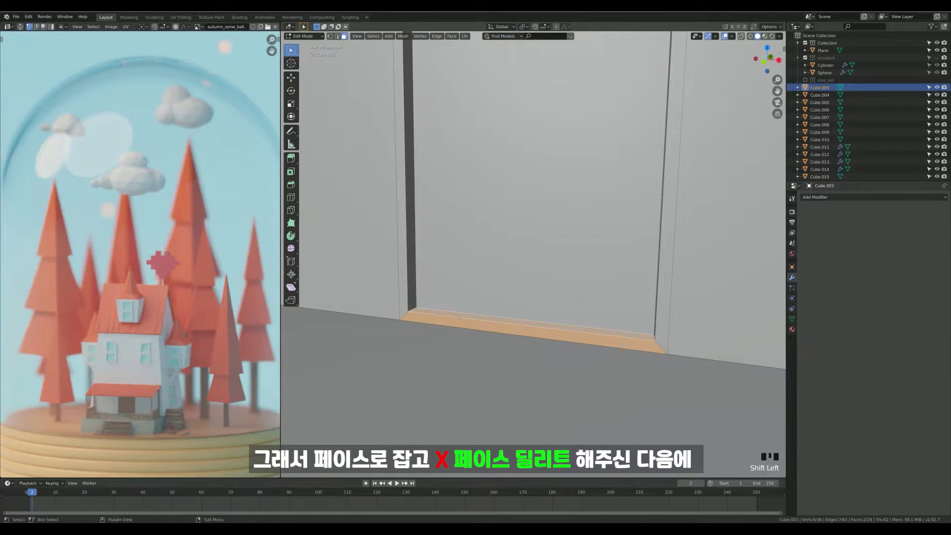
{"action": "key", "text": "x"}
{"action": "left_click", "coordinate": [446, 339]}
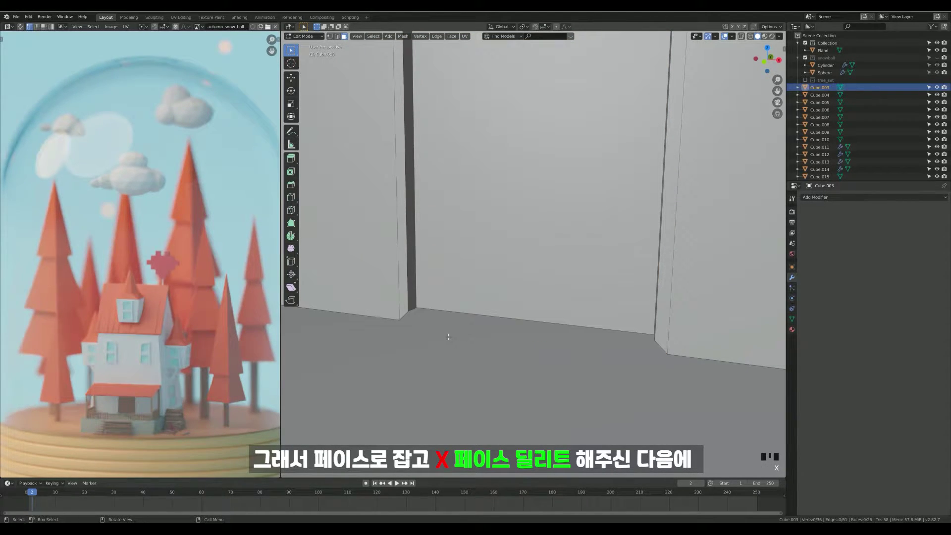
Step: Move the lower vertices of the recessed door face down along Z to meet the porch floor
{"action": "key", "text": "1"}
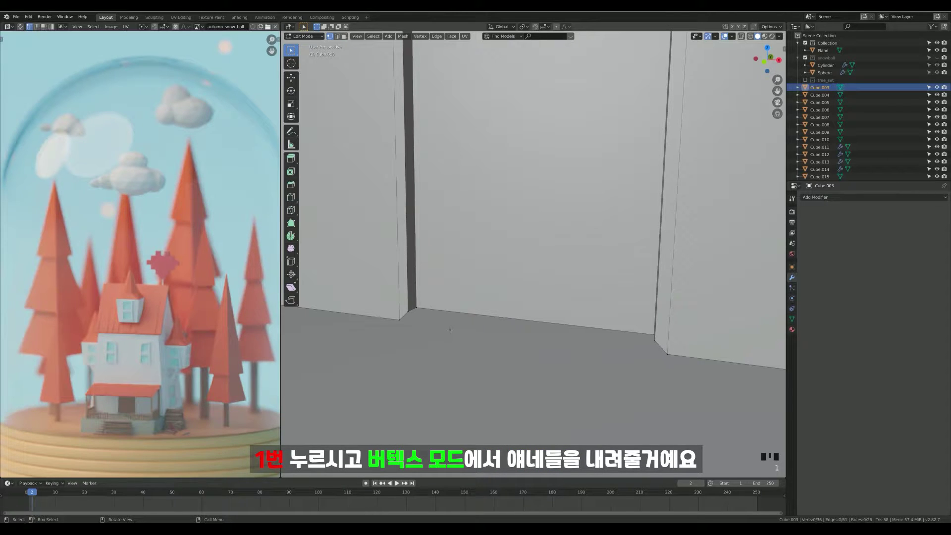
{"action": "middle_click_drag", "start_coordinate": [437, 326], "coordinate": [502, 260], "text": "shift"}
{"action": "middle_click_drag", "start_coordinate": [467, 292], "coordinate": [618, 258], "text": "shift"}
{"action": "left_click_drag", "start_coordinate": [608, 276], "coordinate": [610, 283], "text": "shift"}
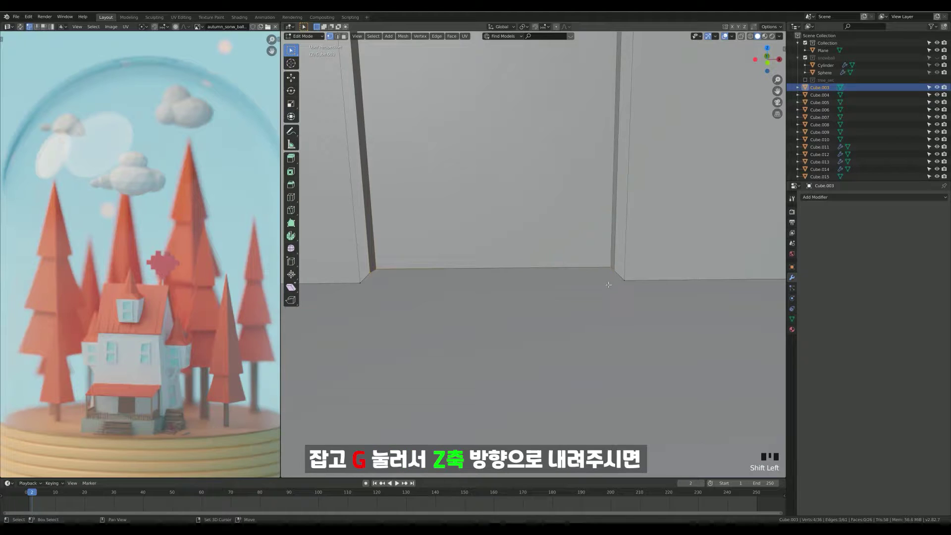
{"action": "key", "text": "g"}
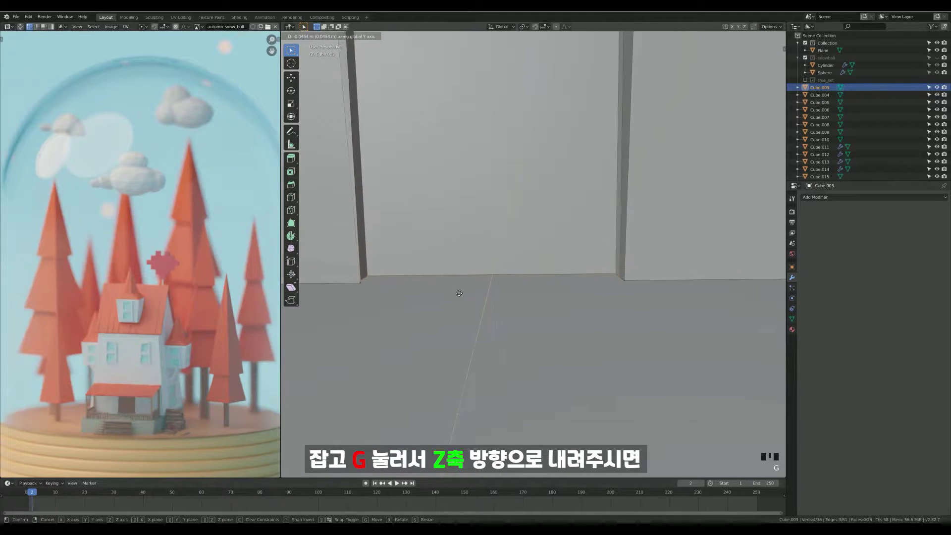
{"action": "key", "text": "z"}
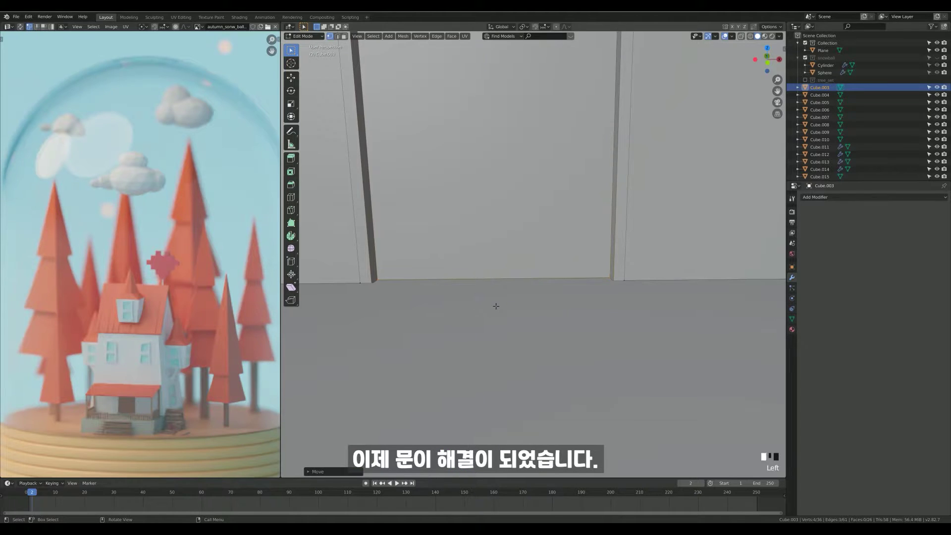
Step: Return to Object Mode and place the 3D cursor on the upper front of the porch base, between the railings
{"action": "middle_click_drag", "start_coordinate": [495, 304], "coordinate": [503, 257]}
{"action": "scroll", "coordinate": [504, 257], "scroll_direction": "down", "scroll_amount": 3}
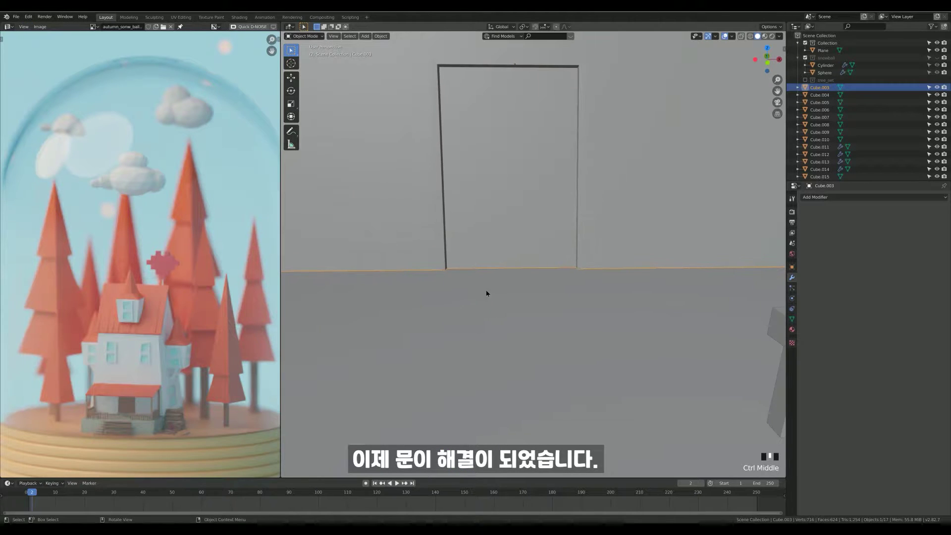
{"action": "middle_click_drag", "start_coordinate": [486, 293], "coordinate": [461, 293]}
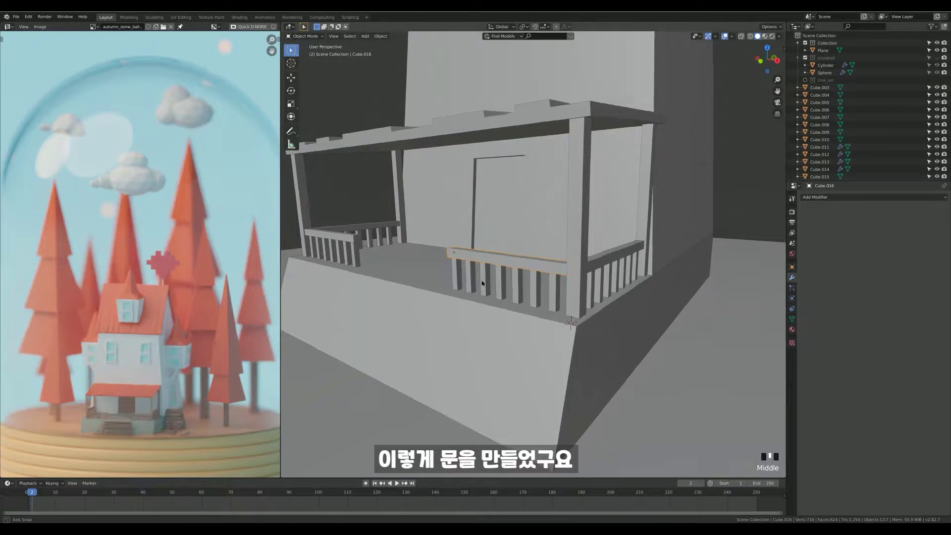
{"action": "scroll", "coordinate": [527, 260], "scroll_direction": "up", "scroll_amount": 2}
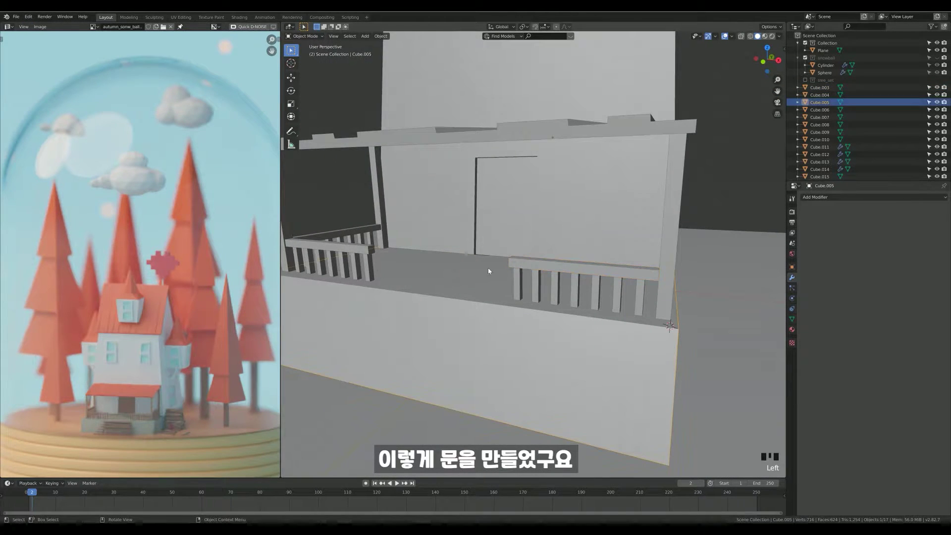
{"action": "scroll", "coordinate": [441, 293], "scroll_direction": "down", "scroll_amount": 3}
{"action": "middle_click_drag", "start_coordinate": [440, 293], "coordinate": [459, 261], "text": "shift"}
{"action": "middle_click_drag", "start_coordinate": [552, 234], "coordinate": [497, 268]}
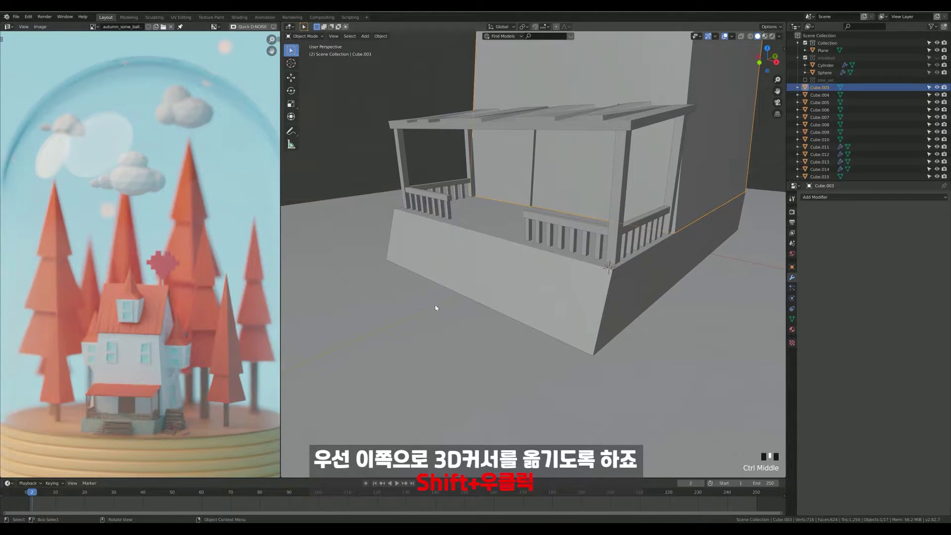
{"action": "right_click", "coordinate": [474, 239], "text": "ctrl"}
{"action": "middle_click_drag", "start_coordinate": [469, 248], "coordinate": [486, 259]}
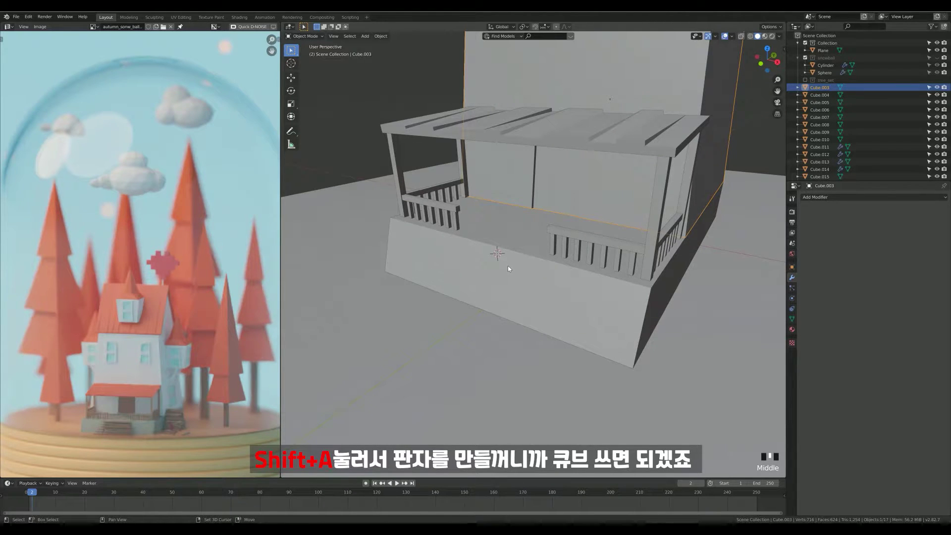
Step: Add a cube at the 3D cursor and scale it down to about 0.04
{"action": "key", "text": "shift+a"}
{"action": "mouse_move", "coordinate": [517, 267]}
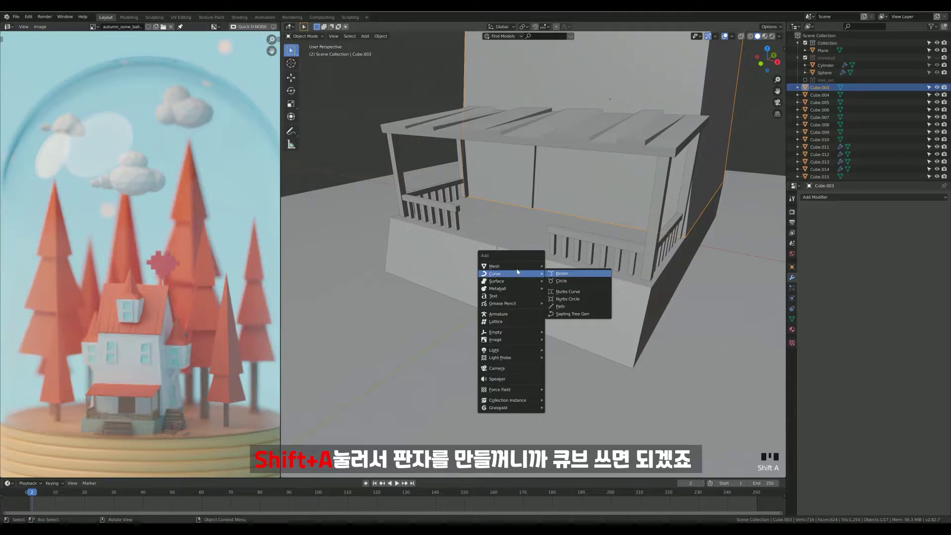
{"action": "left_click", "coordinate": [574, 277]}
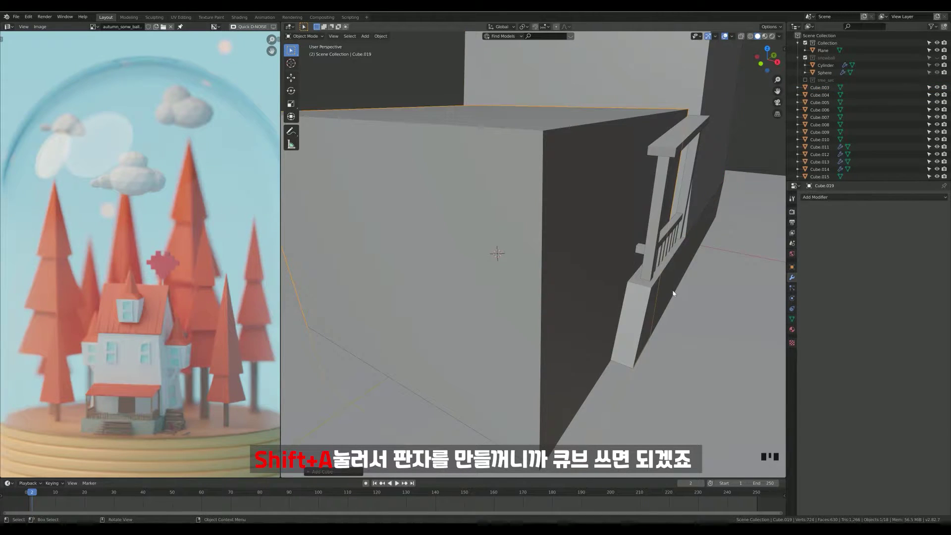
{"action": "key", "text": "s"}
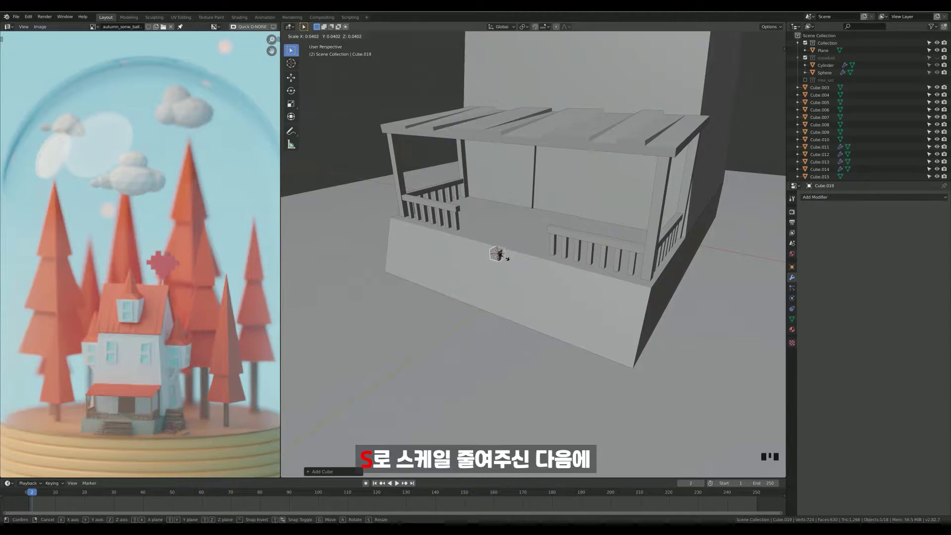
{"action": "left_click", "coordinate": [506, 258]}
Step: Reposition the small cube at the front of the porch base and stretch it along X into a long plank
{"action": "middle_click_drag", "start_coordinate": [500, 255], "coordinate": [519, 233], "text": "ctrl"}
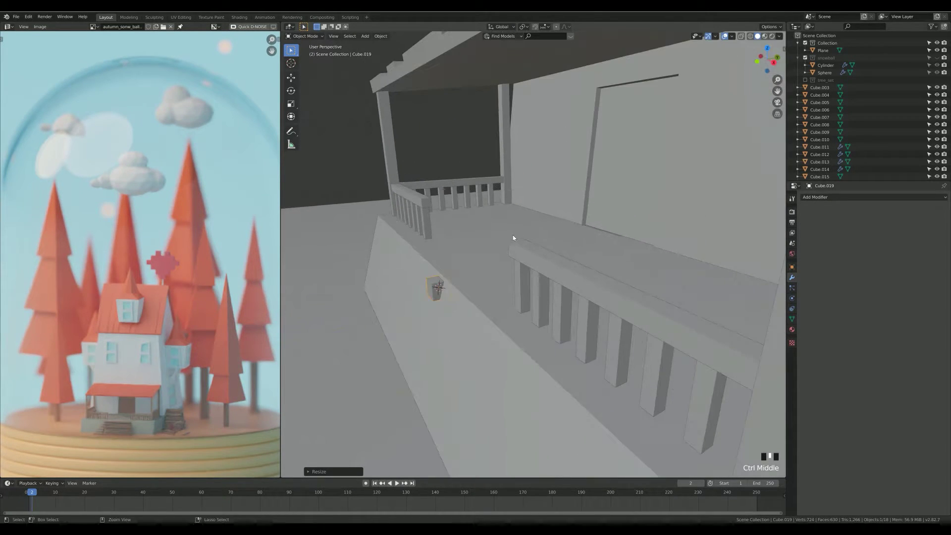
{"action": "key", "text": "g"}
{"action": "left_click", "coordinate": [484, 278]}
{"action": "middle_click_drag", "start_coordinate": [484, 278], "coordinate": [555, 274]}
{"action": "key", "text": "s"}
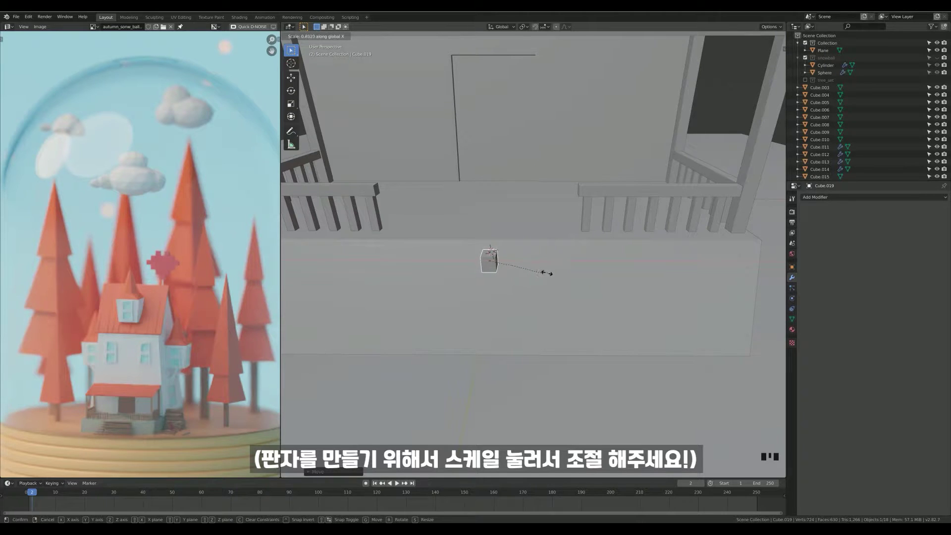
{"action": "left_click", "coordinate": [723, 270]}
{"action": "key", "text": "s"}
{"action": "key", "text": "x"}
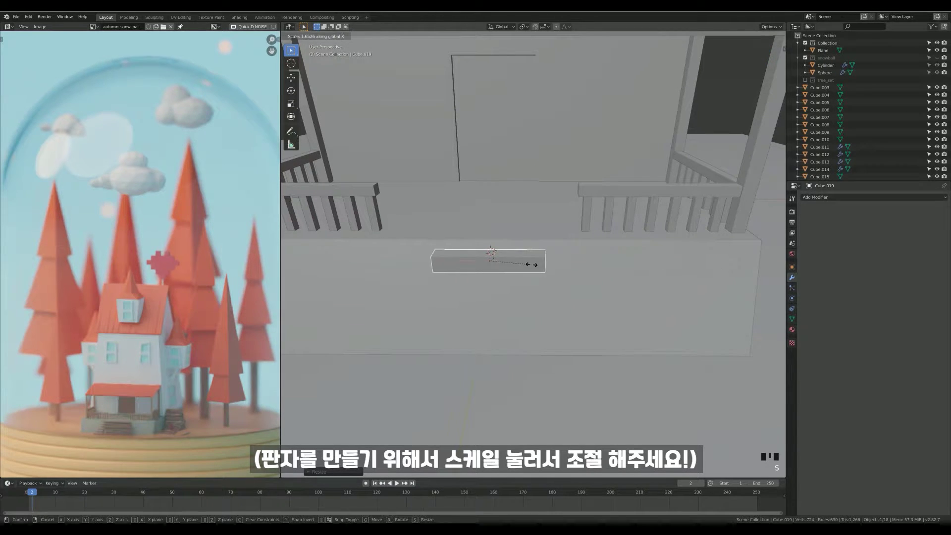
{"action": "left_click", "coordinate": [565, 265]}
Step: In the front view, move the plank along X until it is centred between the two porch railings
{"action": "middle_click_drag", "start_coordinate": [565, 265], "coordinate": [541, 254]}
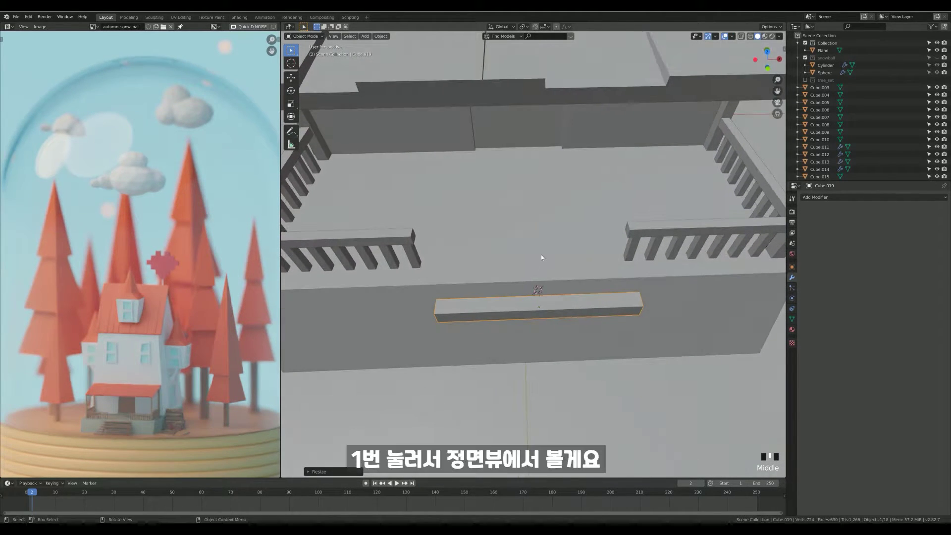
{"action": "key", "text": "KP_1"}
{"action": "middle_click_drag", "start_coordinate": [489, 201], "coordinate": [509, 239], "text": "ctrl"}
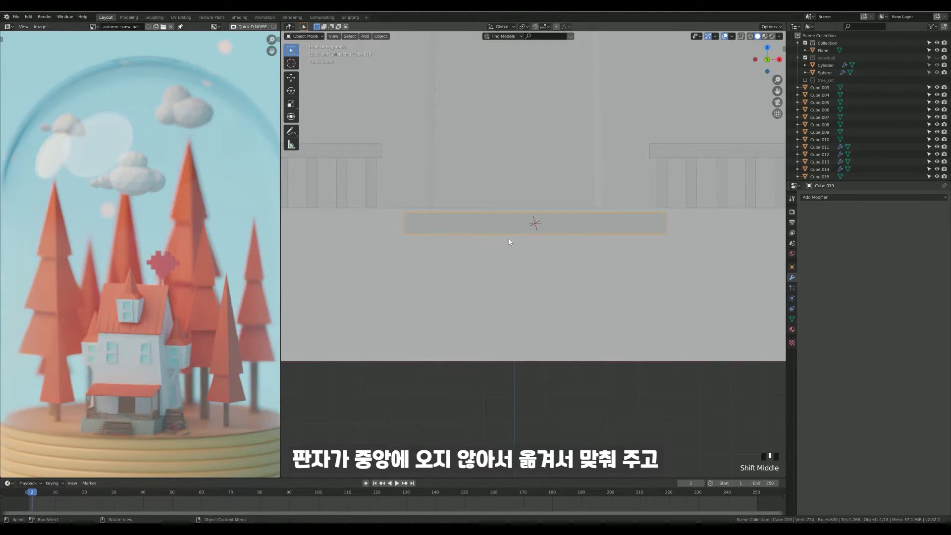
{"action": "key", "text": "g"}
{"action": "key", "text": "x"}
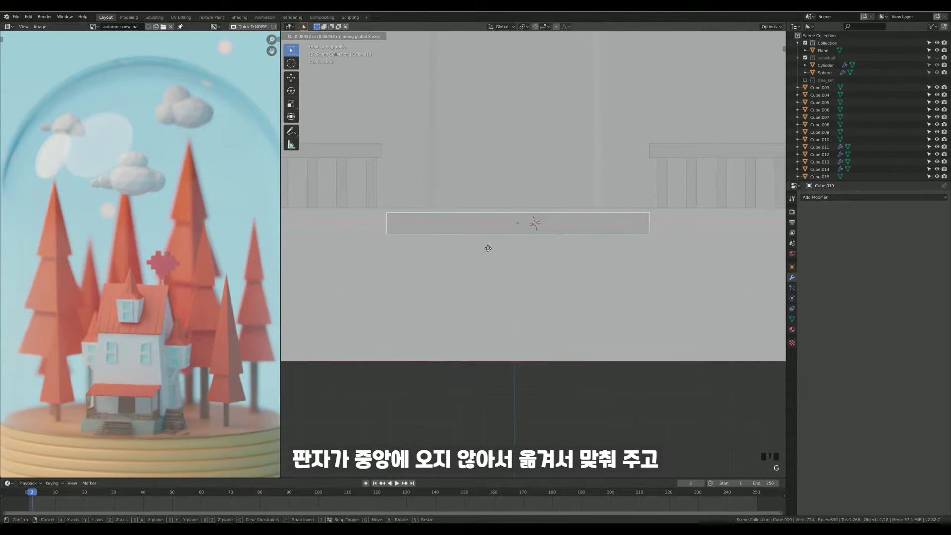
{"action": "left_click", "coordinate": [491, 249]}
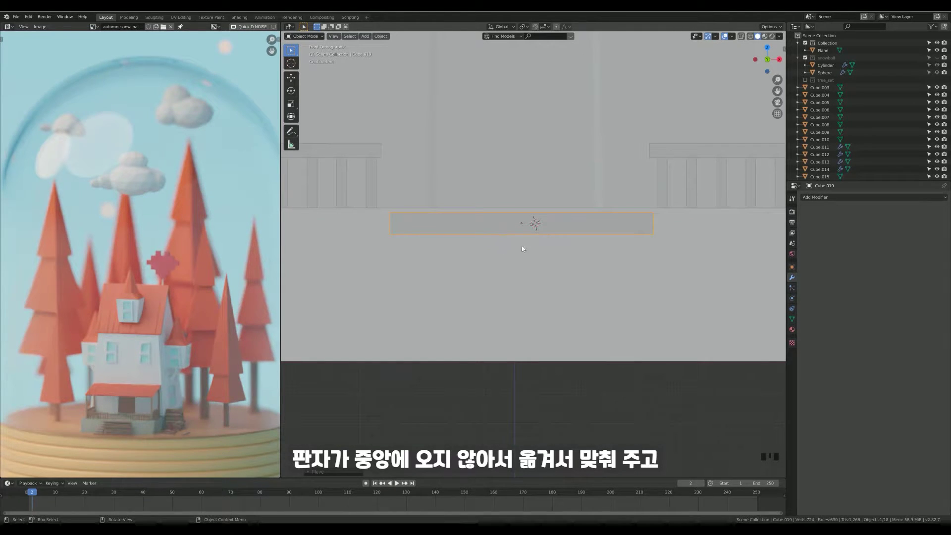
Step: Scale the plank down along Z in two passes until it is a thin stair board
{"action": "key", "text": "s"}
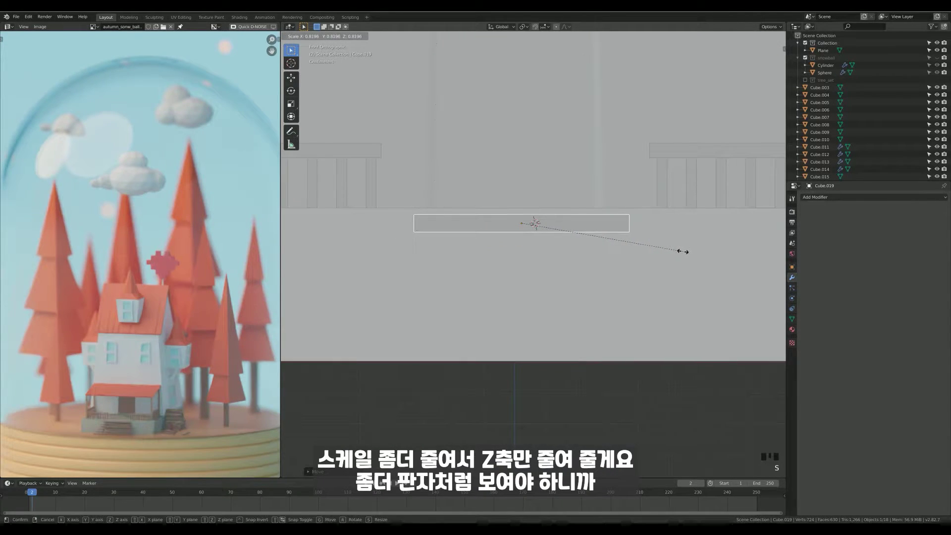
{"action": "key", "text": "z"}
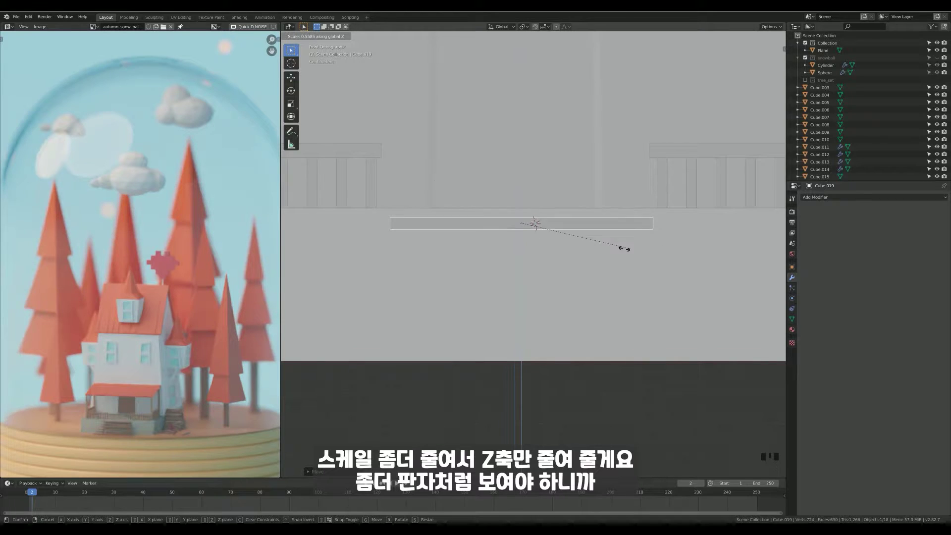
{"action": "left_click", "coordinate": [575, 240]}
{"action": "middle_click_drag", "start_coordinate": [574, 240], "coordinate": [470, 245]}
{"action": "middle_click_drag", "start_coordinate": [470, 244], "coordinate": [662, 247], "text": "shift"}
{"action": "key", "text": "s"}
{"action": "key", "text": "z"}
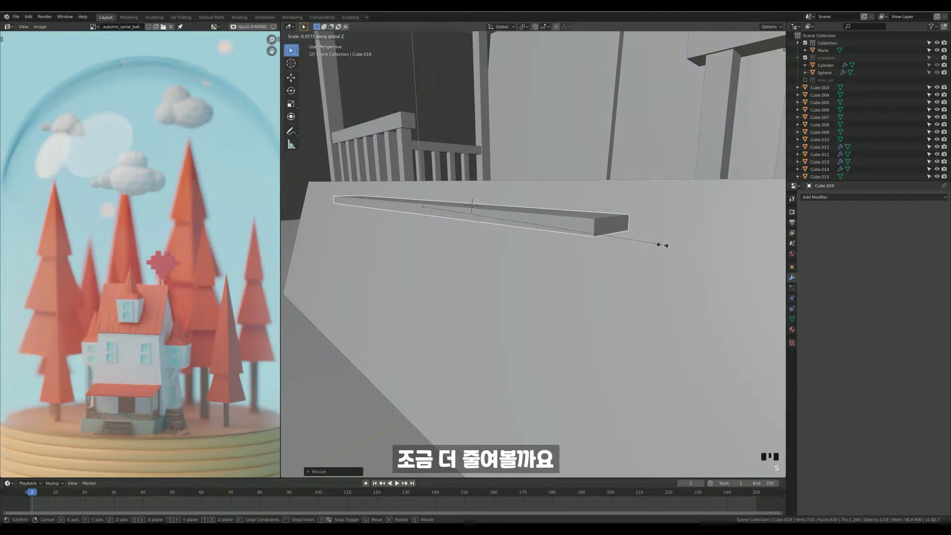
{"action": "left_click", "coordinate": [609, 237]}
{"action": "middle_click_drag", "start_coordinate": [637, 197], "coordinate": [463, 244]}
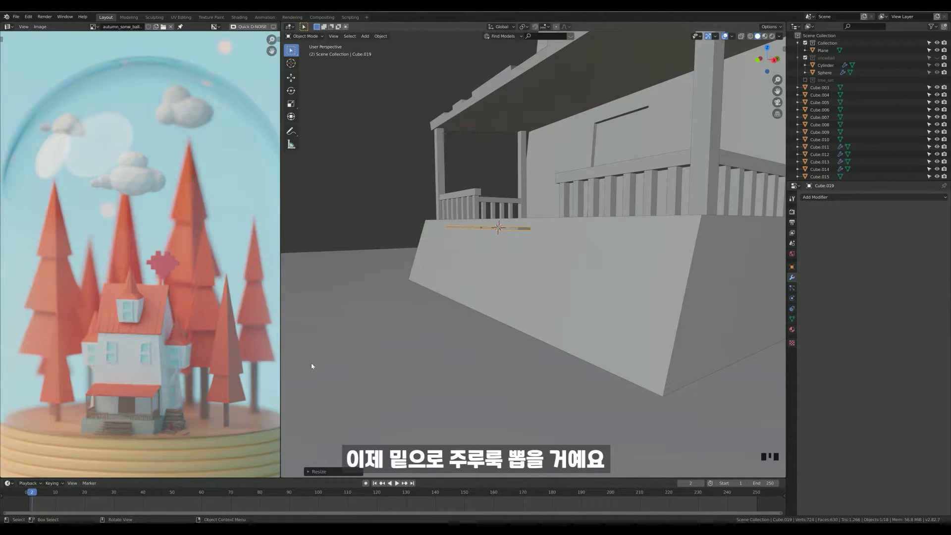
Step: In the right side view, move the plank along Y about 0.04 m so it meets the sloped porch base
{"action": "middle_click_drag", "start_coordinate": [516, 268], "coordinate": [552, 277]}
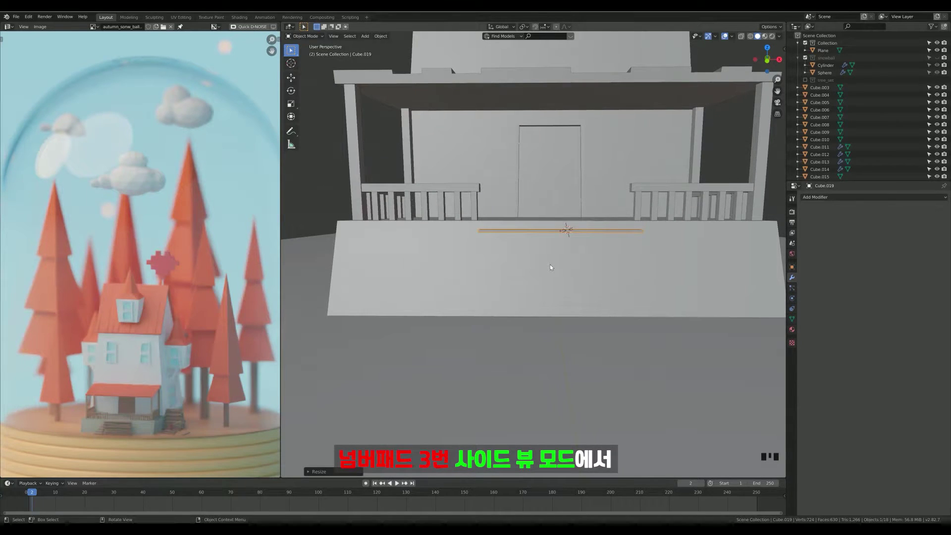
{"action": "key", "text": "KP_3"}
{"action": "middle_click_drag", "start_coordinate": [456, 255], "coordinate": [620, 233], "text": "shift"}
{"action": "key", "text": "KP_3"}
{"action": "key", "text": "g"}
{"action": "key", "text": "y"}
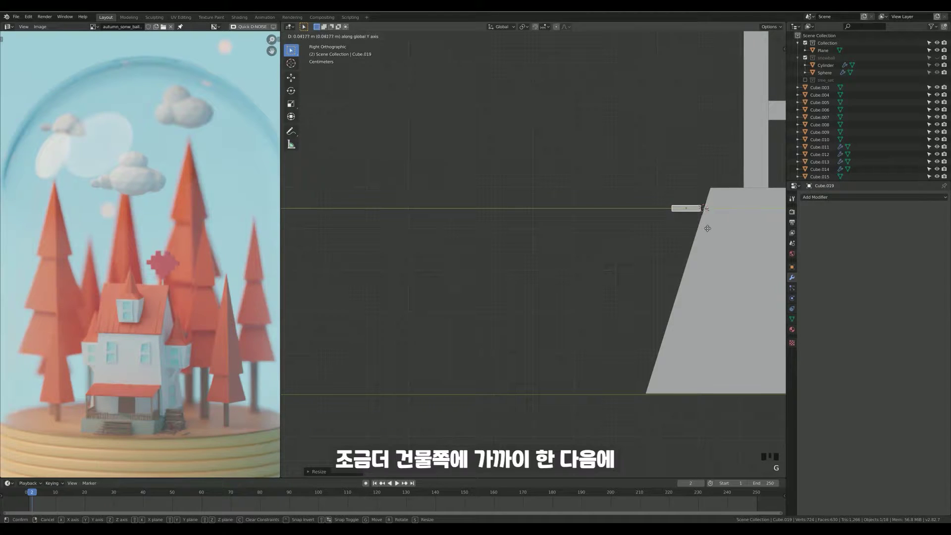
{"action": "left_click", "coordinate": [707, 228]}
Step: Duplicate the plank just below the original and offset the copy outward along Y as the second tread
{"action": "key", "text": "shift+d"}
{"action": "key", "text": "y"}
{"action": "left_click", "coordinate": [685, 251]}
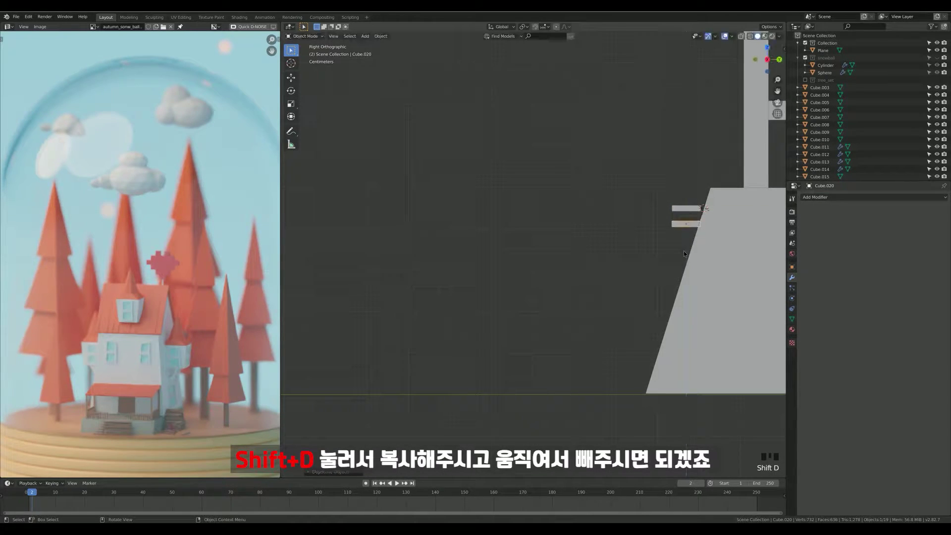
{"action": "key", "text": "g"}
{"action": "key", "text": "y"}
{"action": "left_click", "coordinate": [660, 254]}
Step: Duplicate the second tread downward and shift the copy outward along Y as the third tread
{"action": "key", "text": "shift+d"}
{"action": "left_click", "coordinate": [651, 268]}
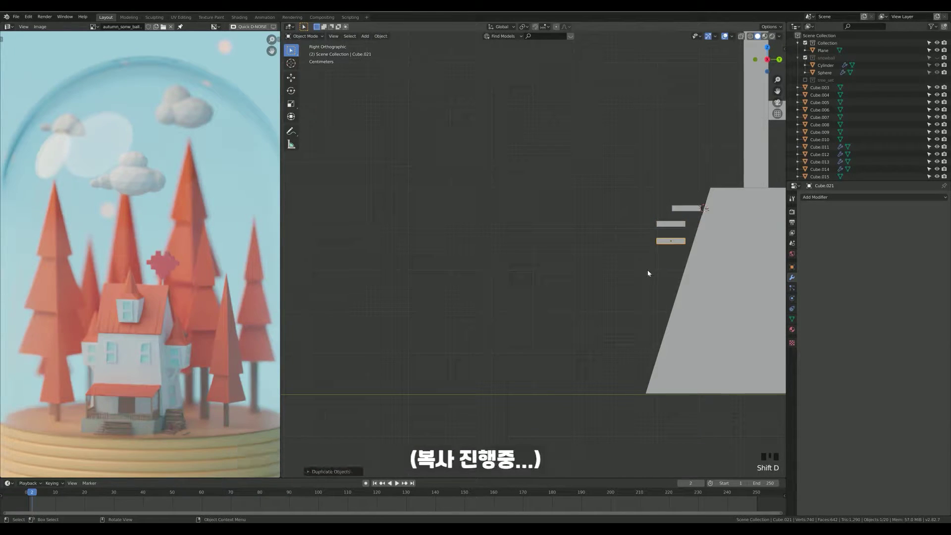
{"action": "key", "text": "g"}
{"action": "key", "text": "y"}
{"action": "left_click", "coordinate": [625, 269]}
Step: Duplicate all three treads, lower the copies along Z and move them outward along Y to continue the staircase
{"action": "left_click_drag", "start_coordinate": [603, 186], "coordinate": [681, 248]}
{"action": "key", "text": "shift+d"}
{"action": "key", "text": "z"}
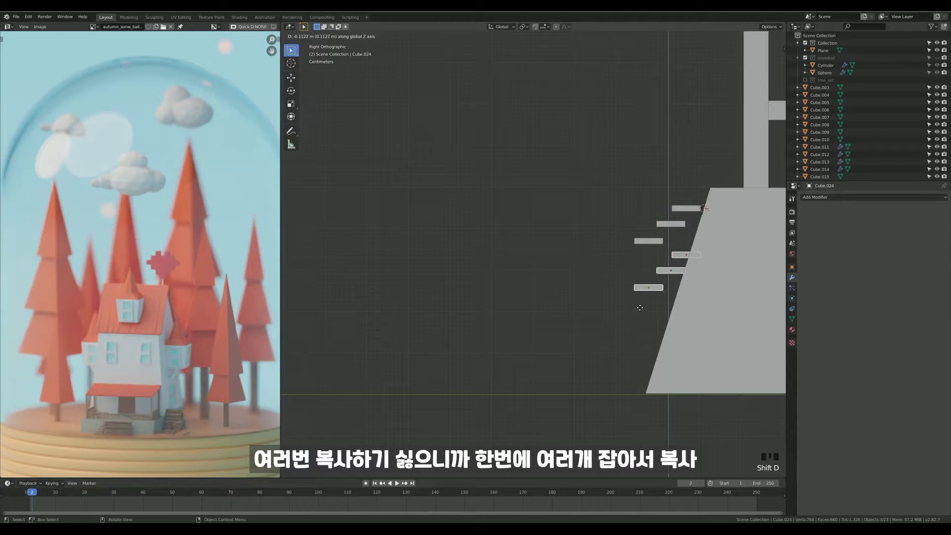
{"action": "left_click", "coordinate": [634, 313]}
{"action": "key", "text": "g"}
{"action": "key", "text": "y"}
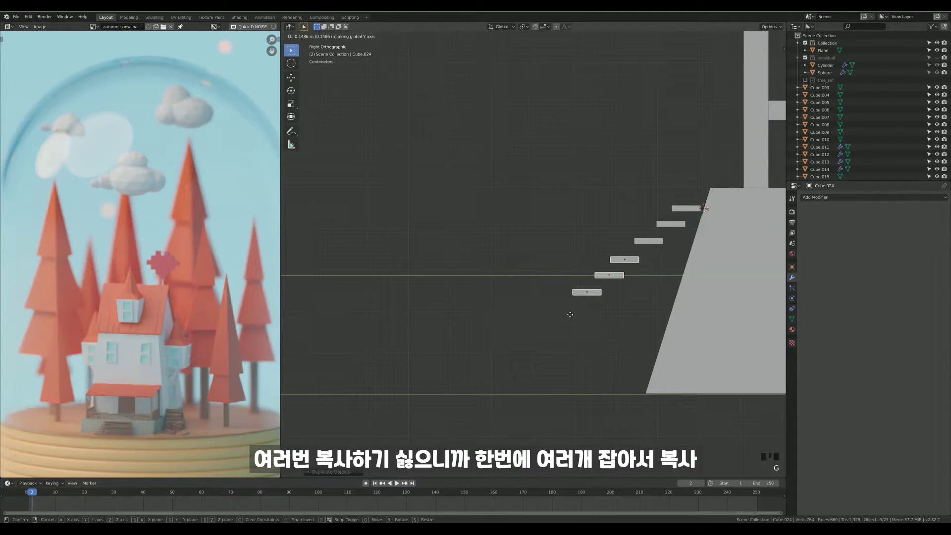
{"action": "left_click", "coordinate": [570, 315]}
Step: Duplicate the lowest three treads, placing the copies further down along Z and about 0.15 m outward along Y
{"action": "left_click_drag", "start_coordinate": [551, 243], "coordinate": [612, 304]}
{"action": "key", "text": "shift+d"}
{"action": "key", "text": "z"}
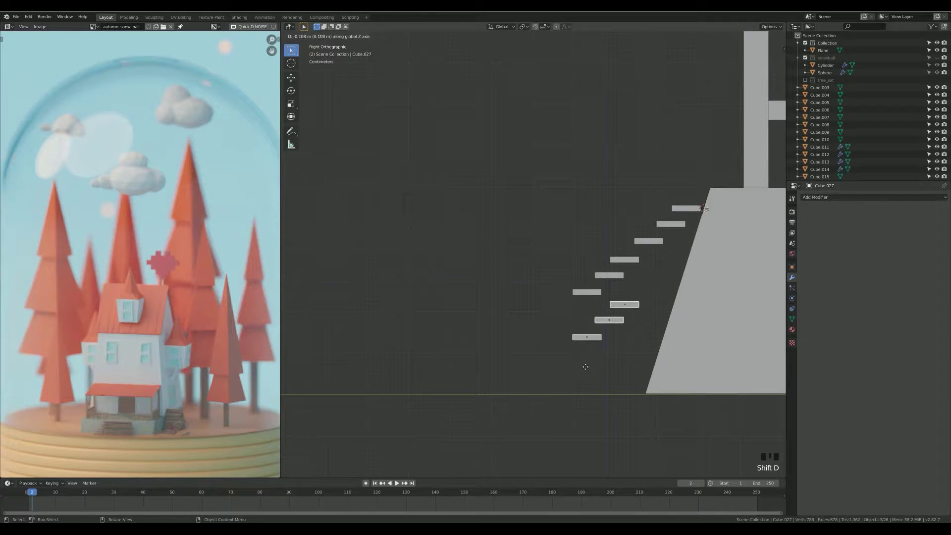
{"action": "left_click", "coordinate": [582, 373]}
{"action": "key", "text": "g"}
{"action": "key", "text": "y"}
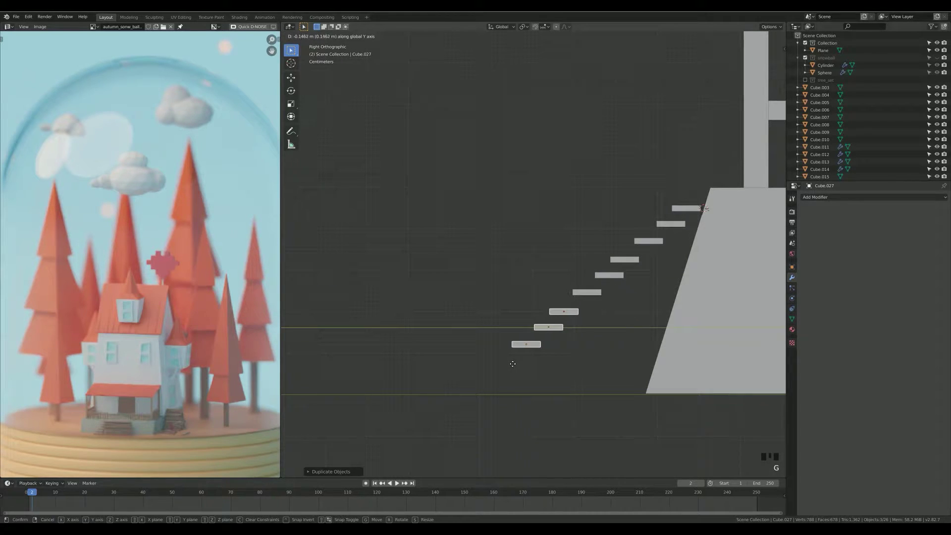
{"action": "left_click", "coordinate": [513, 363]}
Step: Duplicate two of the lowest treads, moving the copies down along Z and outward along Y to end near the ground
{"action": "left_click_drag", "start_coordinate": [490, 318], "coordinate": [542, 373]}
{"action": "key", "text": "shift+d"}
{"action": "key", "text": "z"}
{"action": "left_click", "coordinate": [535, 400]}
{"action": "key", "text": "g"}
{"action": "key", "text": "y"}
{"action": "left_click", "coordinate": [490, 404]}
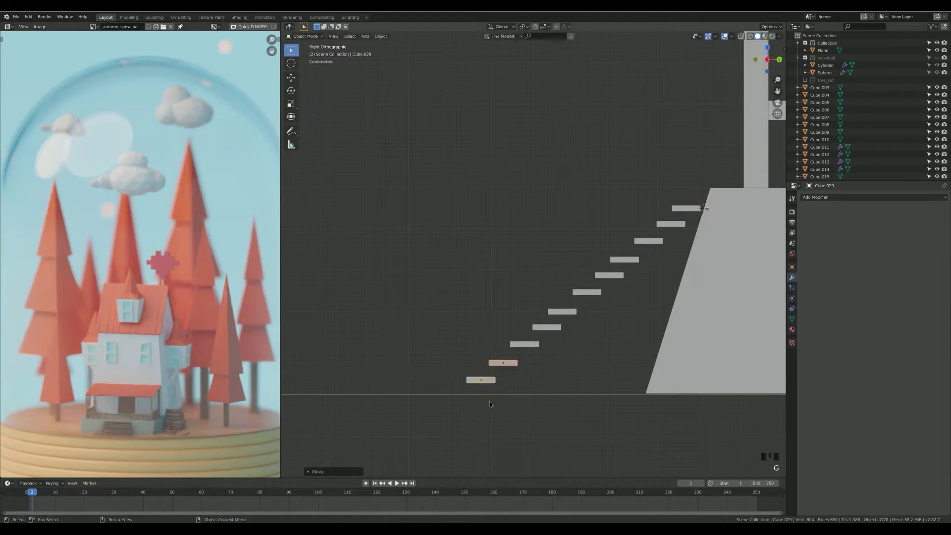
Step: Scale the top tread along X to about 0.61 of its length
{"action": "middle_click_drag", "start_coordinate": [495, 277], "coordinate": [566, 233]}
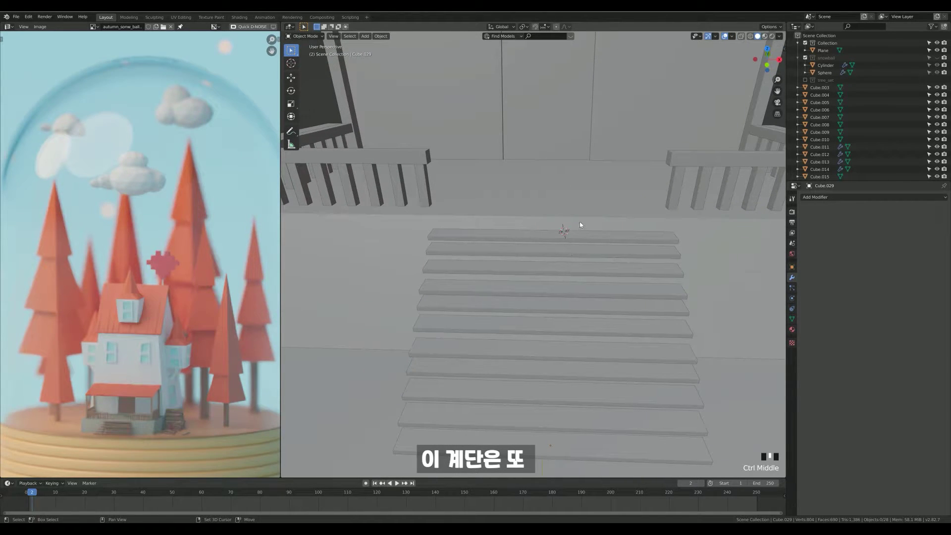
{"action": "middle_click_drag", "start_coordinate": [546, 287], "coordinate": [571, 336], "text": "ctrl"}
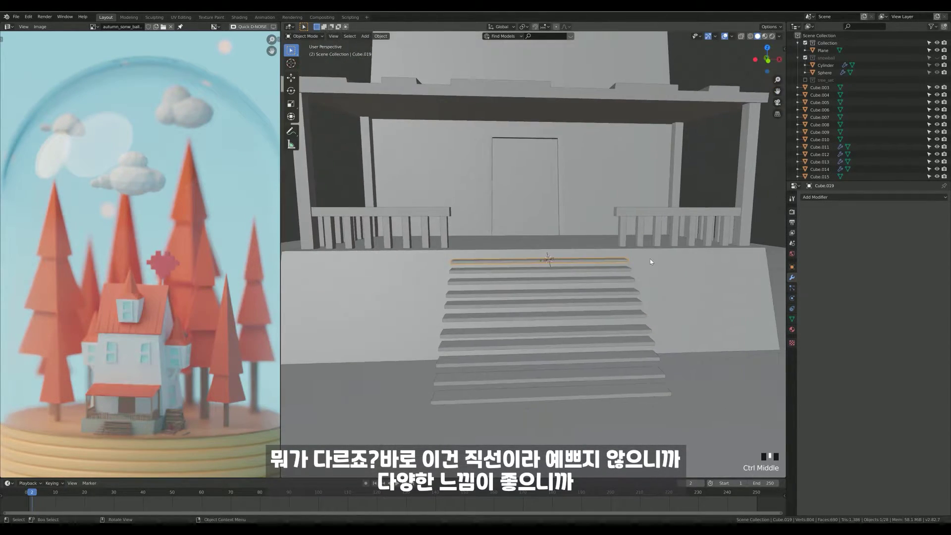
{"action": "middle_click_drag", "start_coordinate": [545, 248], "coordinate": [521, 239], "text": "ctrl"}
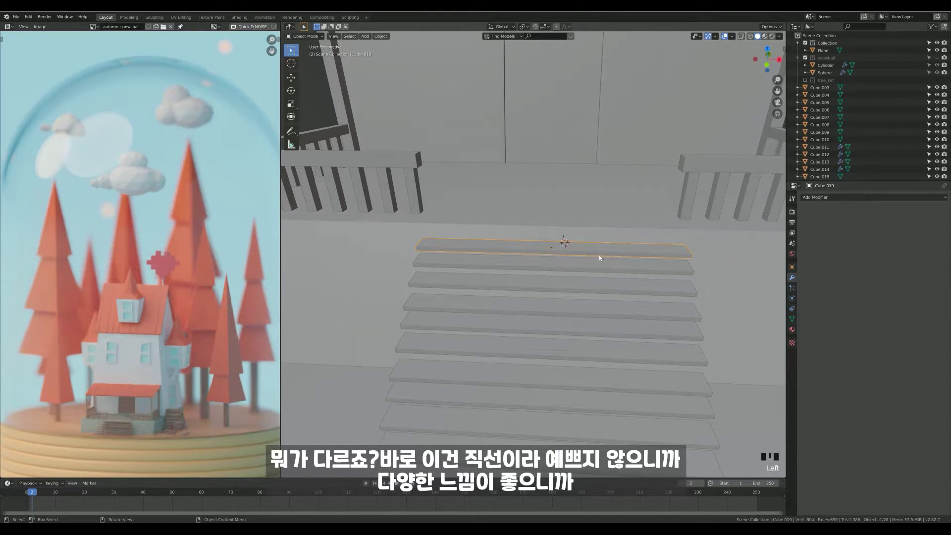
{"action": "middle_click_drag", "start_coordinate": [646, 301], "coordinate": [577, 281], "text": "shift"}
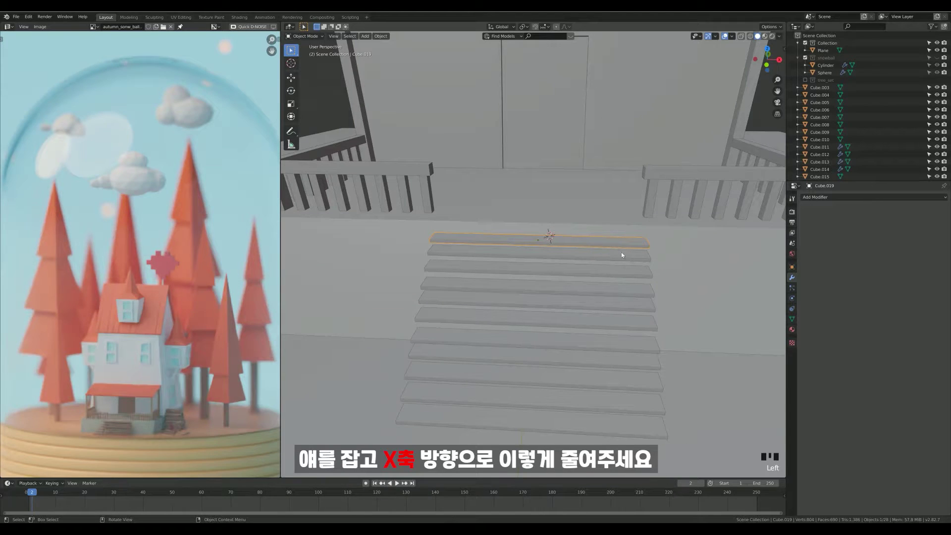
{"action": "key", "text": "z"}
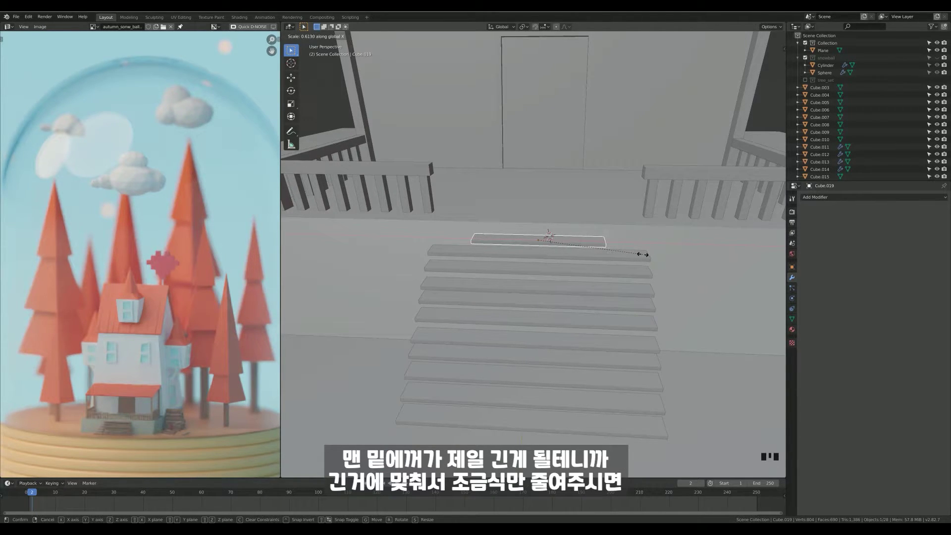
{"action": "left_click", "coordinate": [642, 254]}
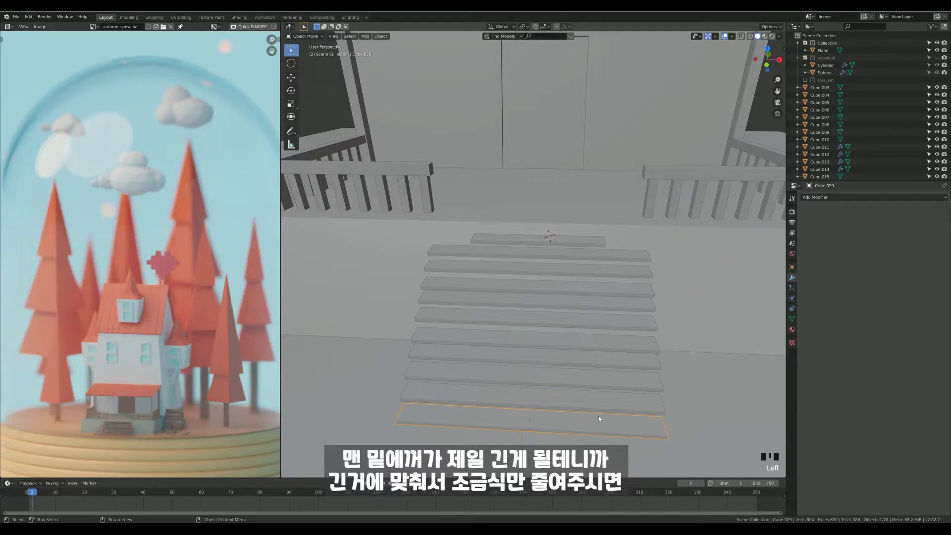
Step: Shorten the second and third treads from the bottom along X, each slightly narrower than the one below
{"action": "key", "text": "s"}
{"action": "key", "text": "x"}
{"action": "left_click", "coordinate": [705, 392]}
{"action": "left_click", "coordinate": [651, 372]}
{"action": "key", "text": "s"}
{"action": "key", "text": "x"}
{"action": "left_click", "coordinate": [660, 391]}
Step: Shorten the fourth and fifth treads from the bottom along X to continue the upward taper
{"action": "left_click", "coordinate": [653, 366]}
{"action": "key", "text": "s"}
{"action": "key", "text": "x"}
{"action": "left_click", "coordinate": [649, 370]}
{"action": "left_click", "coordinate": [656, 347]}
{"action": "key", "text": "s"}
{"action": "key", "text": "x"}
{"action": "left_click", "coordinate": [633, 350]}
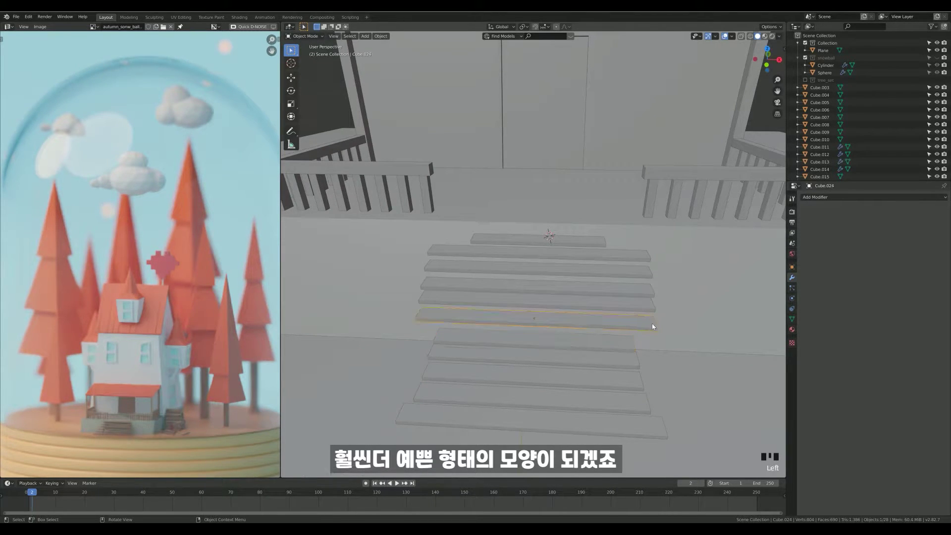
Step: Shorten the middle tread and the one directly above it along X to follow the taper
{"action": "left_click", "coordinate": [647, 321]}
{"action": "key", "text": "s"}
{"action": "key", "text": "x"}
{"action": "left_click", "coordinate": [635, 329]}
{"action": "middle_click_drag", "start_coordinate": [634, 329], "coordinate": [627, 337], "text": "shift"}
{"action": "left_click", "coordinate": [627, 328]}
{"action": "key", "text": "s"}
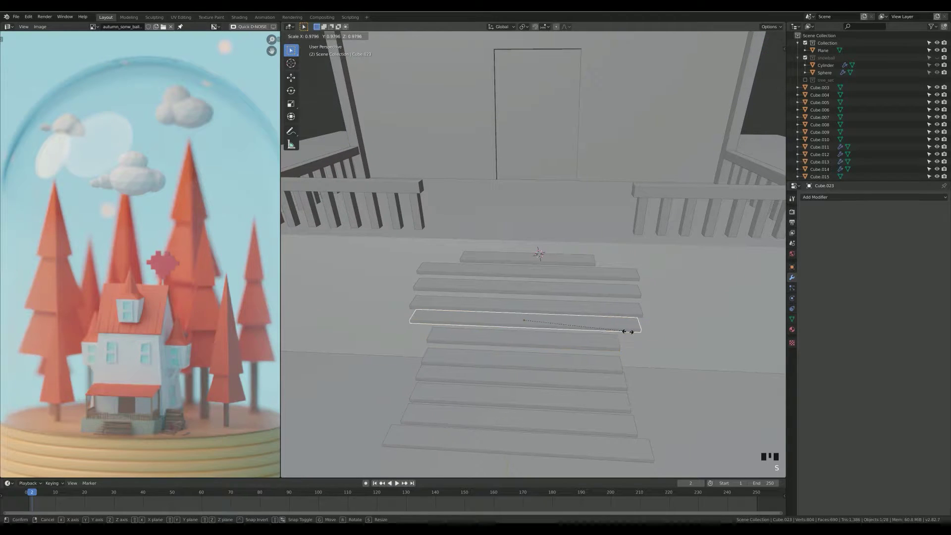
{"action": "left_click", "coordinate": [610, 331]}
Step: Shorten the fourth and third treads from the top along X, narrowing them progressively upward
{"action": "left_click", "coordinate": [619, 313]}
{"action": "key", "text": "s"}
{"action": "key", "text": "x"}
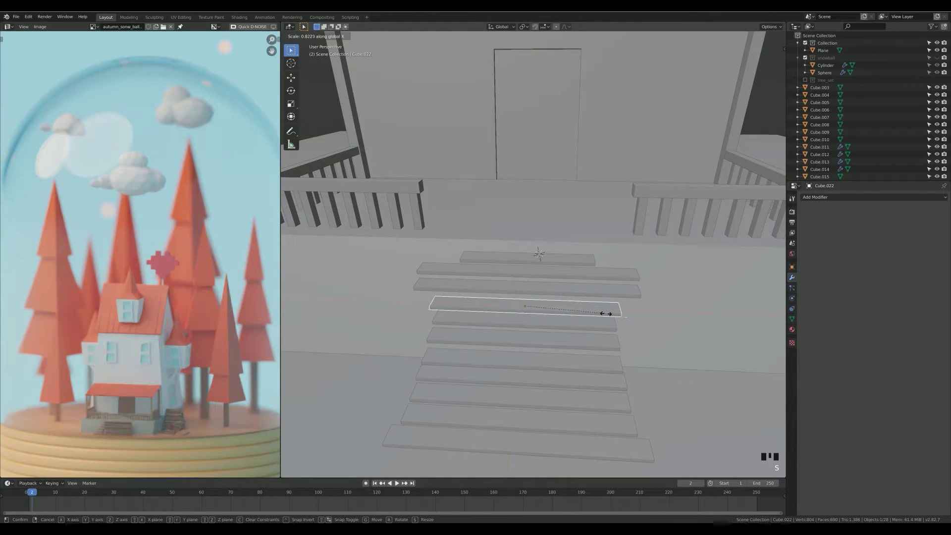
{"action": "left_click", "coordinate": [599, 316]}
{"action": "left_click", "coordinate": [610, 293]}
{"action": "key", "text": "s"}
{"action": "key", "text": "x"}
{"action": "left_click", "coordinate": [593, 300]}
Step: Scale the second tread from the top along X to about 0.72 so it fits between its neighbours
{"action": "left_click", "coordinate": [614, 277]}
{"action": "key", "text": "s"}
{"action": "key", "text": "x"}
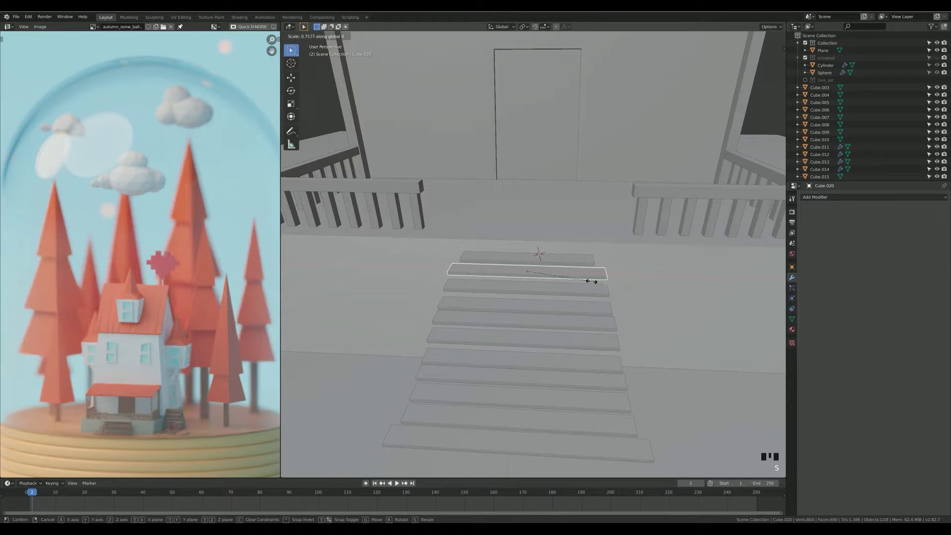
{"action": "left_click", "coordinate": [588, 282]}
{"action": "left_click", "coordinate": [647, 329]}
Step: Place the 3D cursor at the right end of the bottom tread and set that tread's origin to the 3D cursor
{"action": "middle_click_drag", "start_coordinate": [646, 329], "coordinate": [589, 317]}
{"action": "middle_click_drag", "start_coordinate": [590, 317], "coordinate": [606, 233], "text": "ctrl"}
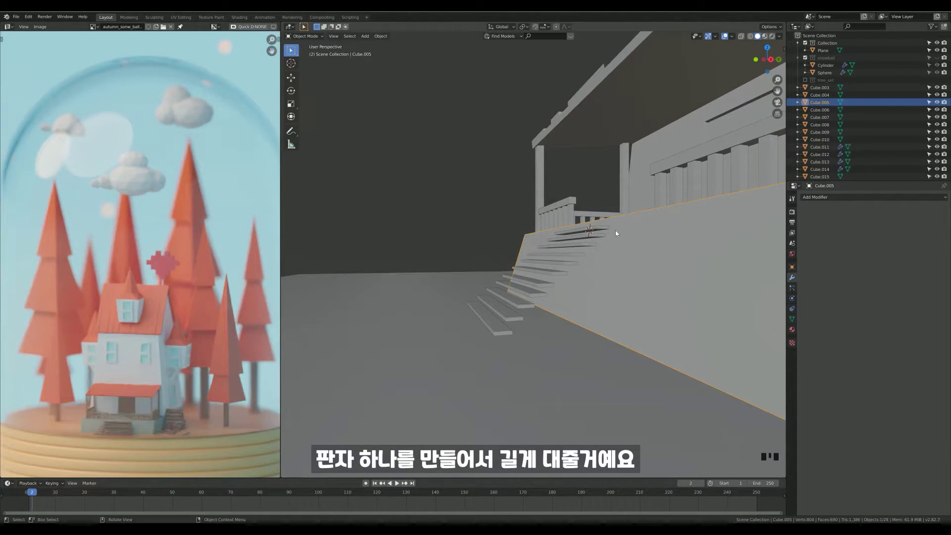
{"action": "middle_click_drag", "start_coordinate": [528, 317], "coordinate": [565, 327]}
{"action": "left_click", "coordinate": [550, 349]}
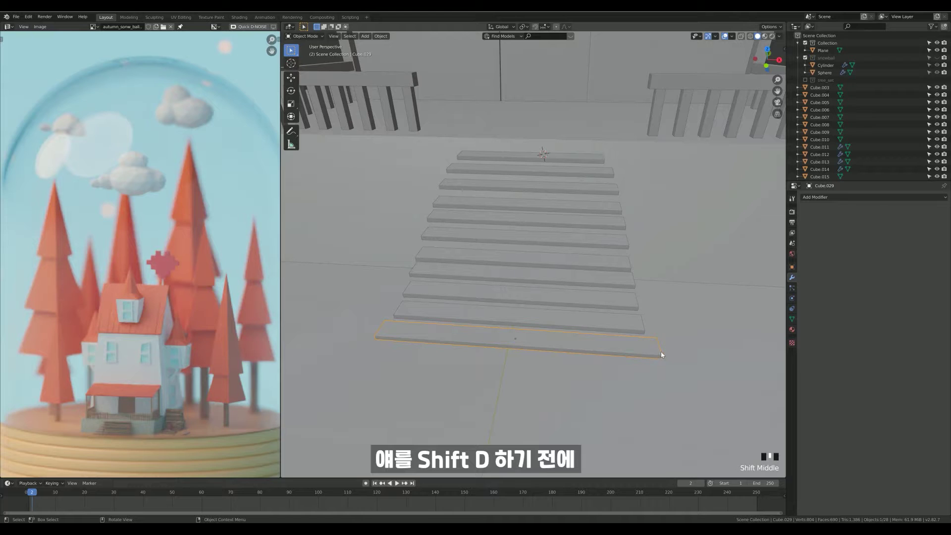
{"action": "middle_click_drag", "start_coordinate": [659, 350], "coordinate": [618, 336], "text": "ctrl"}
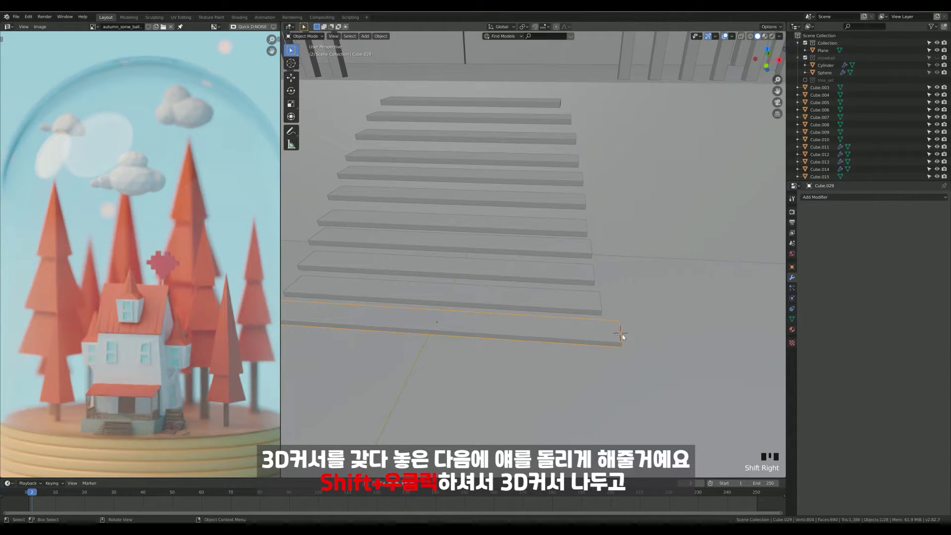
{"action": "right_click", "coordinate": [621, 335]}
{"action": "mouse_move", "coordinate": [626, 335]}
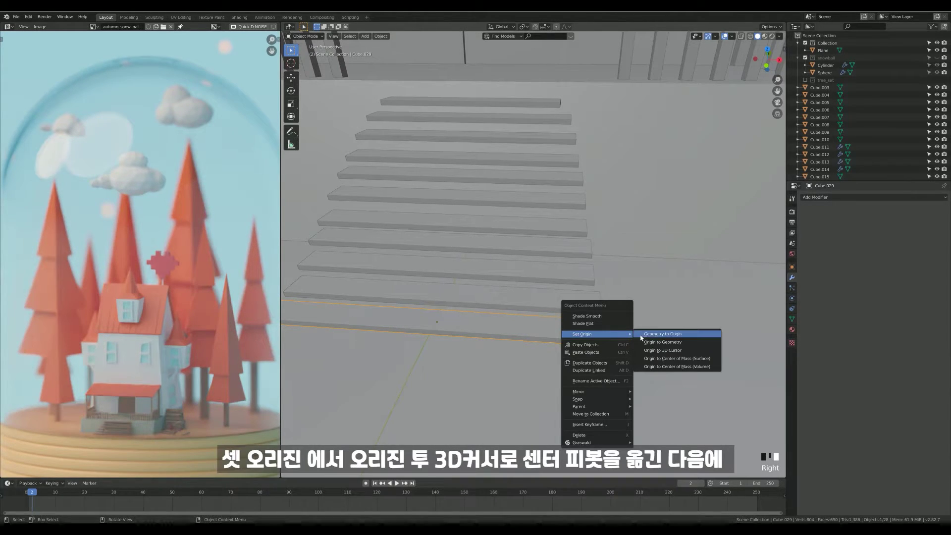
{"action": "left_click", "coordinate": [665, 350]}
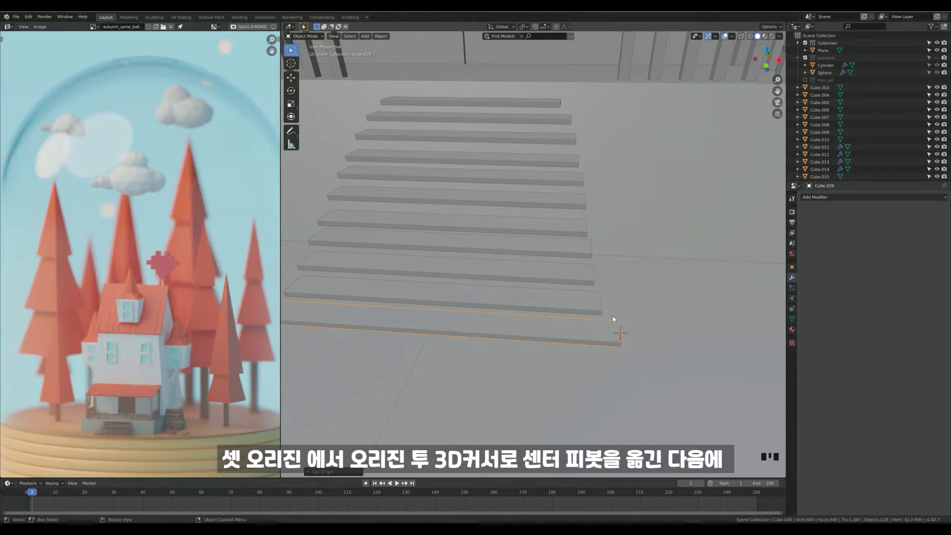
Step: Duplicate the bottom tread and raise the copy along Z above the lower stairs
{"action": "middle_click_drag", "start_coordinate": [555, 311], "coordinate": [521, 315], "text": "ctrl"}
{"action": "key", "text": "shift+d"}
{"action": "key", "text": "z"}
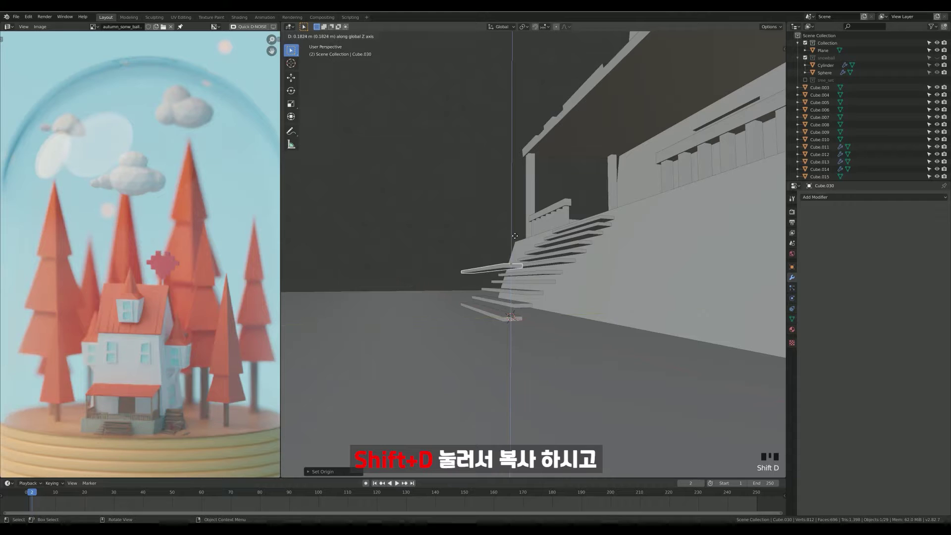
{"action": "left_click", "coordinate": [515, 198]}
Step: Move the duplicated plank along Y towards the porch and adjust it along Z to sit beside the upper treads
{"action": "middle_click_drag", "start_coordinate": [515, 198], "coordinate": [493, 278]}
{"action": "key", "text": "g"}
{"action": "key", "text": "y"}
{"action": "left_click", "coordinate": [605, 274]}
{"action": "mouse_move", "coordinate": [605, 274]}
{"action": "middle_mouse_down"}
{"action": "mouse_move", "coordinate": [594, 262]}
{"action": "mouse_move", "coordinate": [604, 280]}
{"action": "middle_mouse_up"}
{"action": "key", "text": "g"}
{"action": "key", "text": "z"}
{"action": "left_click", "coordinate": [598, 257]}
Step: Rotate the duplicated plank 90° about Z and 90° about Y so it stands on edge, pointing outward from the porch
{"action": "key", "text": "r"}
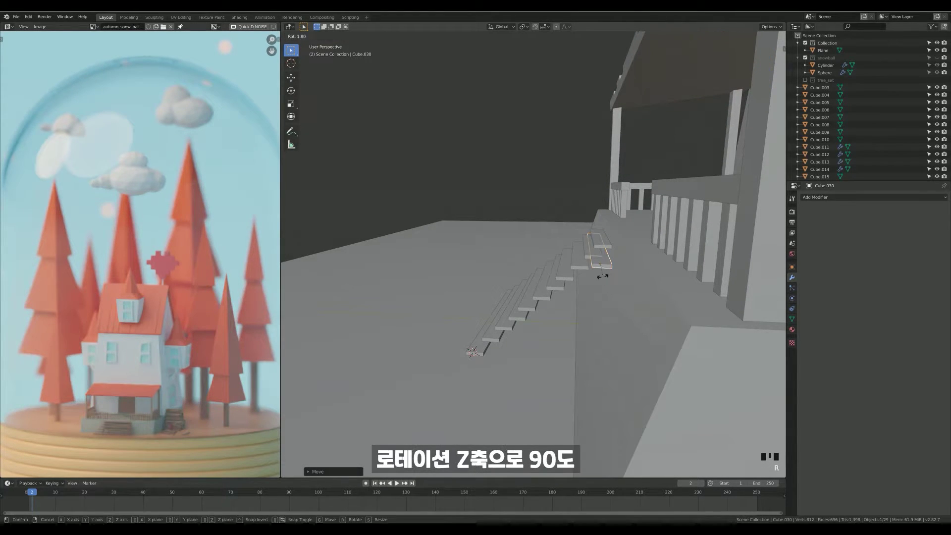
{"action": "key", "text": "z"}
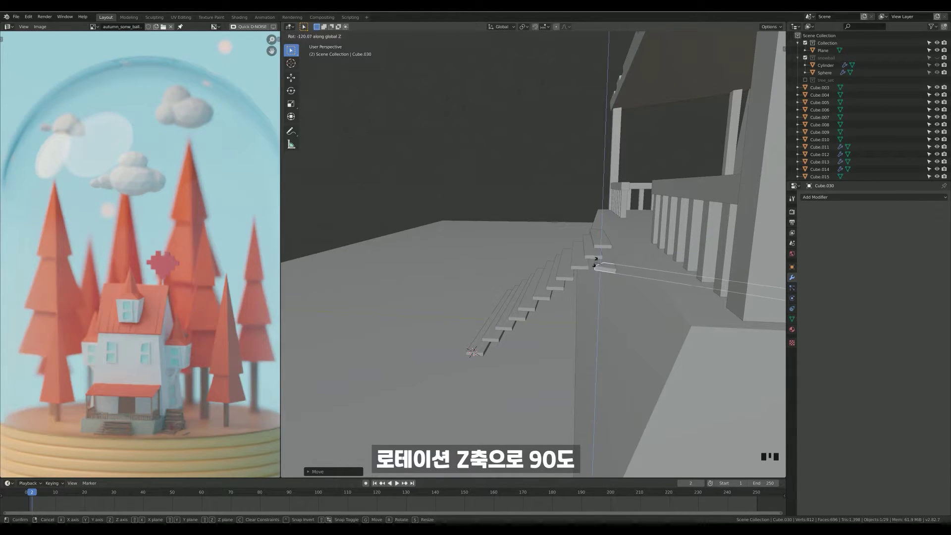
{"action": "type", "text": "90"}
{"action": "key", "text": "Return"}
{"action": "middle_click_drag", "start_coordinate": [539, 295], "coordinate": [605, 295]}
{"action": "key", "text": "r"}
{"action": "type", "text": "y"}
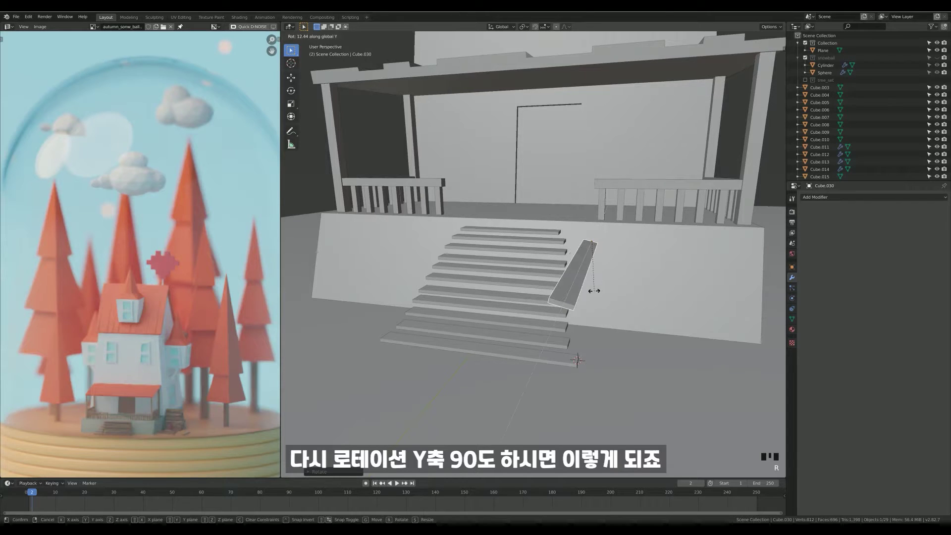
{"action": "type", "text": "90"}
{"action": "key", "text": "Return"}
Step: Move the upright board along X by about -0.12 m to the side edge of the stairs
{"action": "middle_click_drag", "start_coordinate": [594, 291], "coordinate": [589, 319]}
{"action": "middle_click_drag", "start_coordinate": [590, 319], "coordinate": [609, 282], "text": "ctrl"}
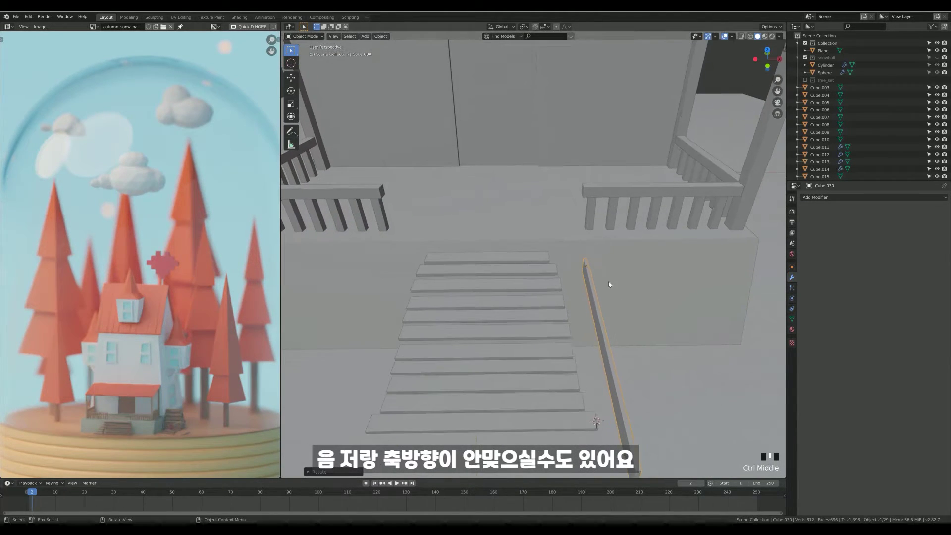
{"action": "key", "text": "g"}
{"action": "key", "text": "x"}
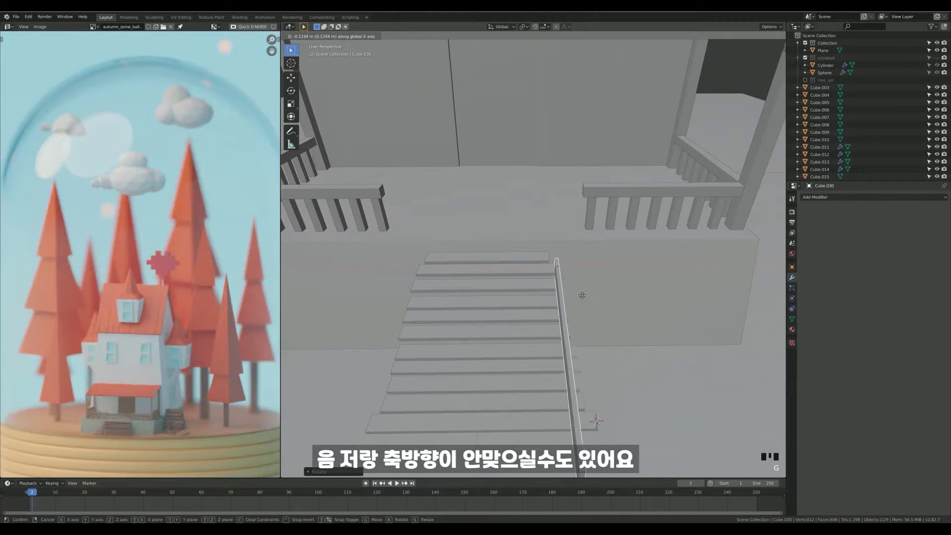
{"action": "left_click", "coordinate": [583, 295]}
Step: Shift the side board along Y and X so it sits beneath the stair treads
{"action": "middle_click_drag", "start_coordinate": [583, 295], "coordinate": [524, 270]}
{"action": "middle_click_drag", "start_coordinate": [530, 304], "coordinate": [518, 281]}
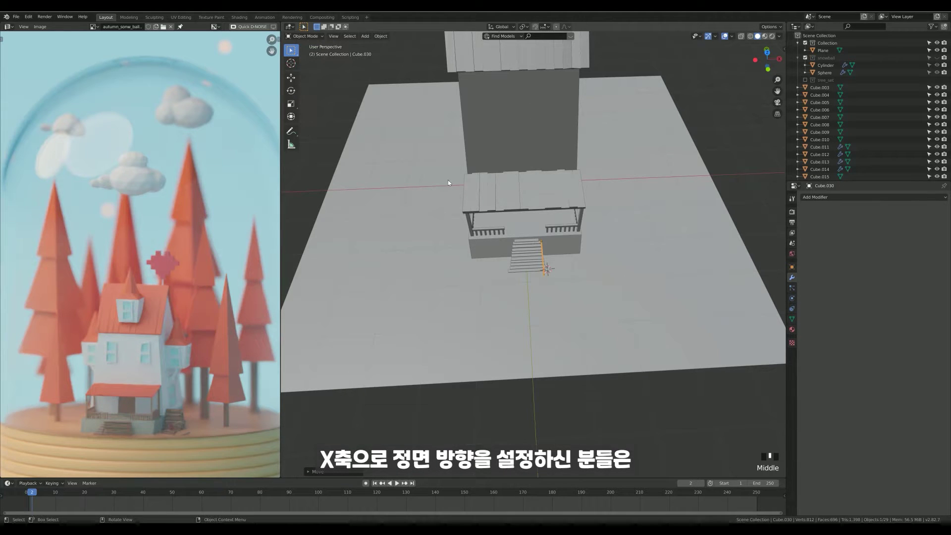
{"action": "middle_click_drag", "start_coordinate": [504, 289], "coordinate": [536, 200], "text": "ctrl"}
{"action": "middle_click_drag", "start_coordinate": [537, 309], "coordinate": [545, 262]}
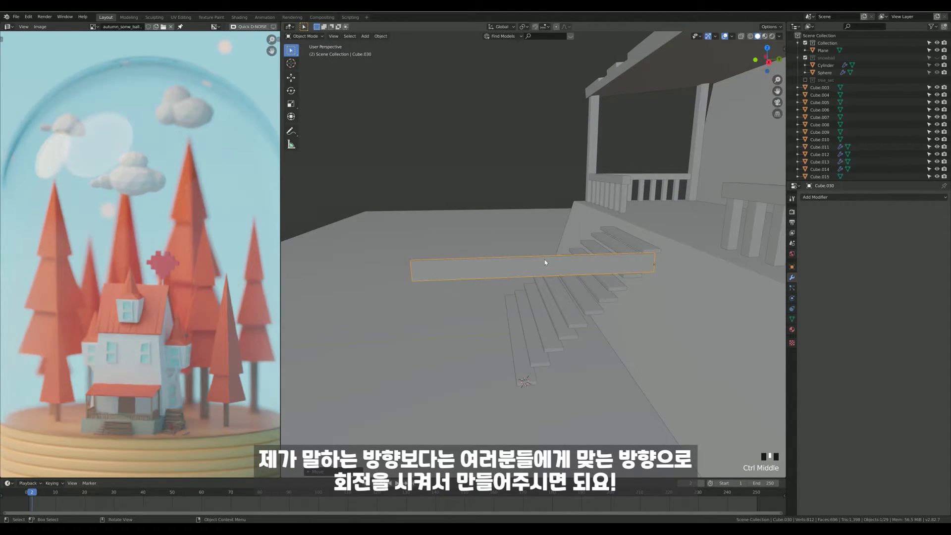
{"action": "key", "text": "g"}
{"action": "key", "text": "y"}
{"action": "left_click", "coordinate": [528, 275]}
{"action": "middle_click_drag", "start_coordinate": [528, 275], "coordinate": [560, 253]}
{"action": "key", "text": "g"}
{"action": "key", "text": "x"}
{"action": "left_click", "coordinate": [627, 261]}
Step: Rotate the side board to follow the slope of the stairs
{"action": "key", "text": "r"}
{"action": "left_click", "coordinate": [495, 316]}
{"action": "left_click", "coordinate": [494, 328]}
{"action": "middle_click_drag", "start_coordinate": [498, 287], "coordinate": [570, 299]}
Step: Duplicate the stair support board and move the copy about -0.41 m along X under the opposite side of the treads
{"action": "left_click", "coordinate": [534, 297]}
{"action": "key", "text": "shift+d"}
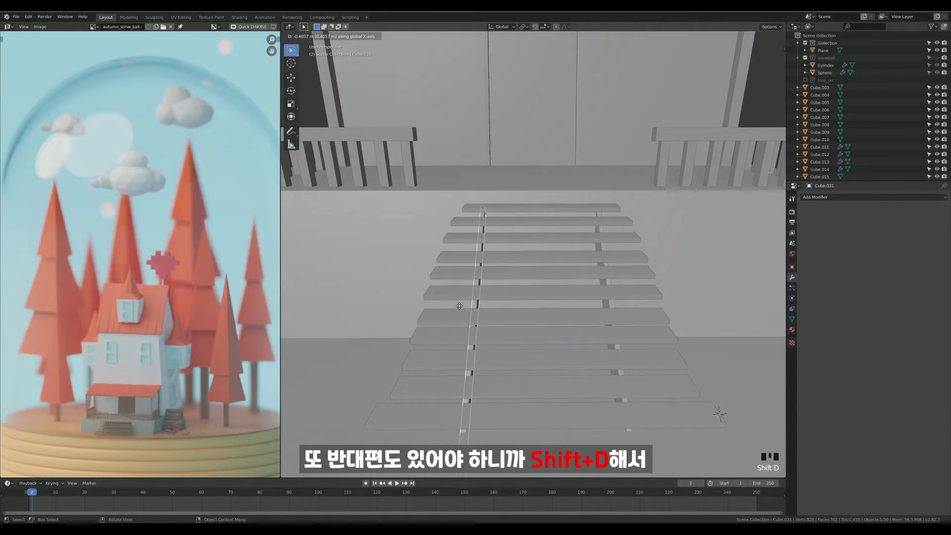
{"action": "left_click", "coordinate": [458, 307]}
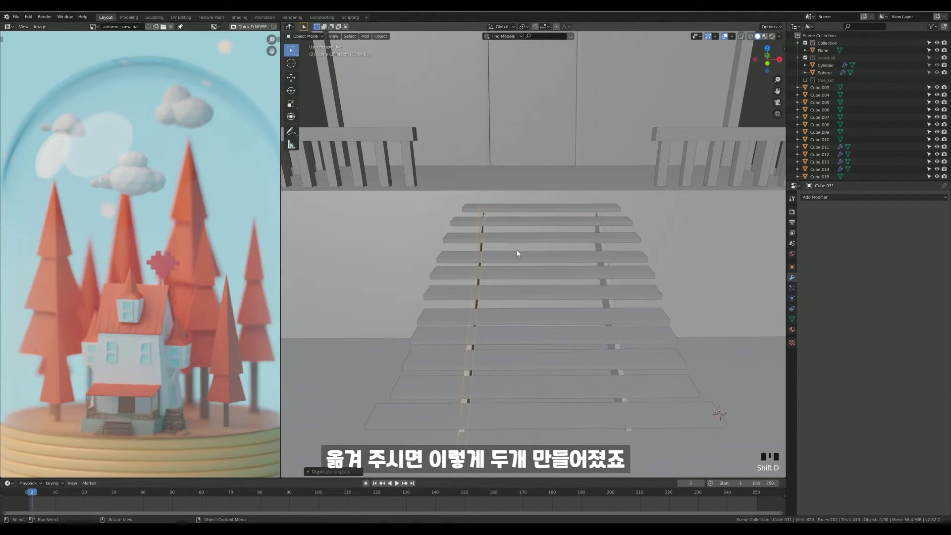
Step: Place the 3D cursor on the upper front wall of the house and add a cube mesh there for a window
{"action": "scroll", "coordinate": [510, 268], "scroll_direction": "down", "scroll_amount": 4}
{"action": "middle_click_drag", "start_coordinate": [510, 304], "coordinate": [529, 271]}
{"action": "left_click", "coordinate": [424, 278]}
{"action": "scroll", "coordinate": [495, 277], "scroll_direction": "down", "scroll_amount": 2}
{"action": "middle_click_drag", "start_coordinate": [536, 225], "coordinate": [513, 250], "text": "shift"}
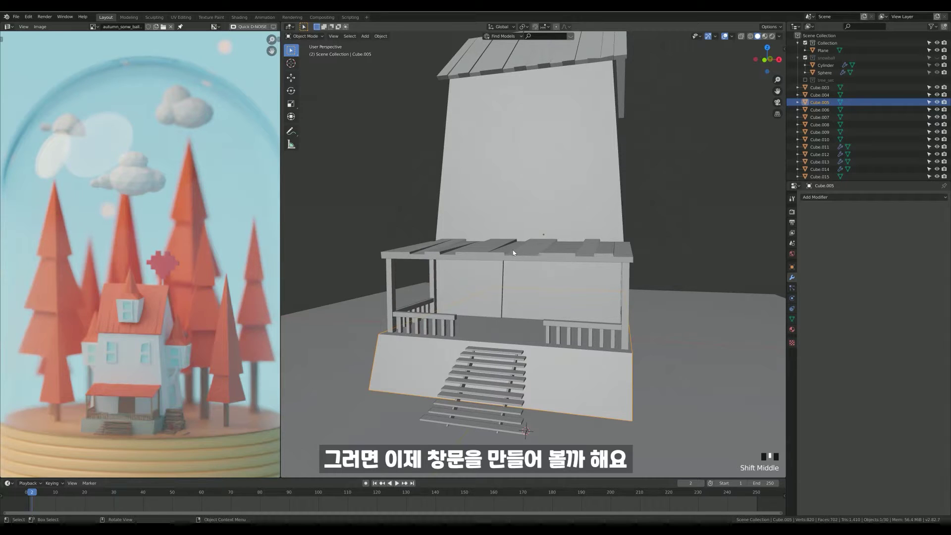
{"action": "middle_click_drag", "start_coordinate": [484, 172], "coordinate": [485, 221]}
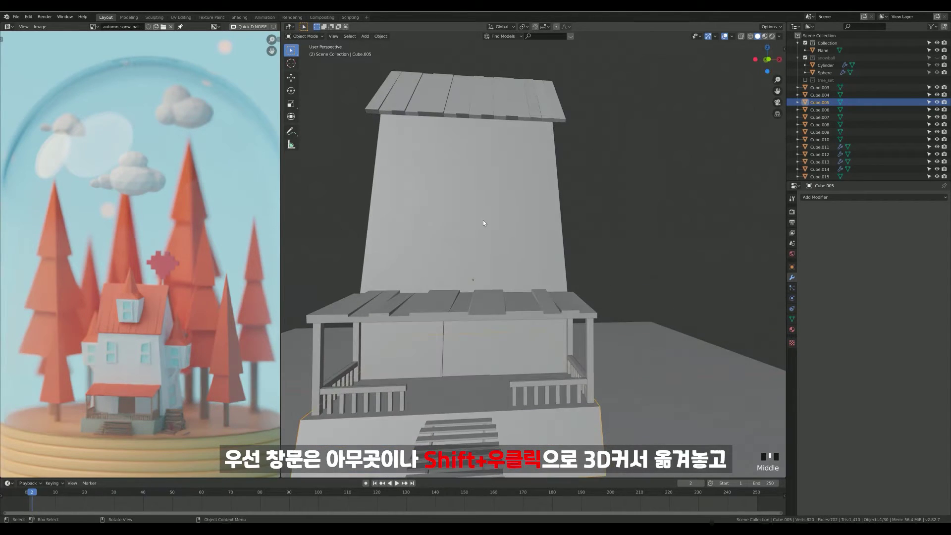
{"action": "right_click", "coordinate": [515, 188], "text": "shift"}
{"action": "key", "text": "shift+a"}
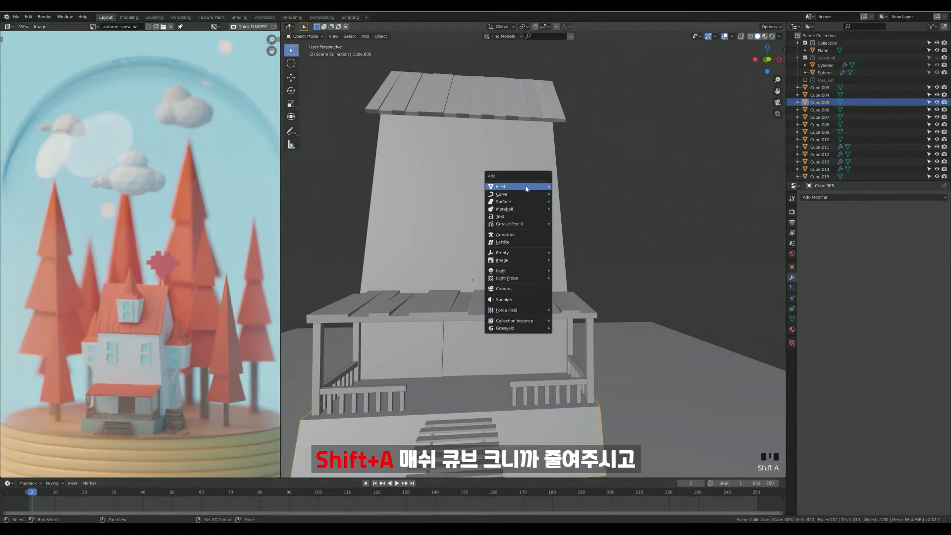
{"action": "mouse_move", "coordinate": [523, 191]}
{"action": "left_click", "coordinate": [580, 195]}
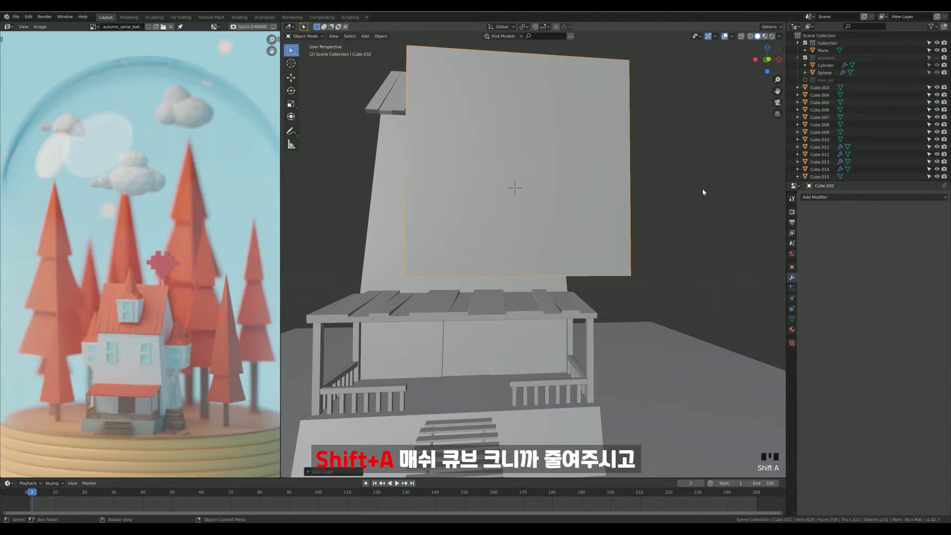
Step: Scale the cube down to window size and flatten it along Y into a thin panel
{"action": "key", "text": "s"}
{"action": "left_click", "coordinate": [566, 190]}
{"action": "middle_click_drag", "start_coordinate": [566, 191], "coordinate": [486, 214]}
{"action": "scroll", "coordinate": [500, 203], "scroll_direction": "up", "scroll_amount": 3}
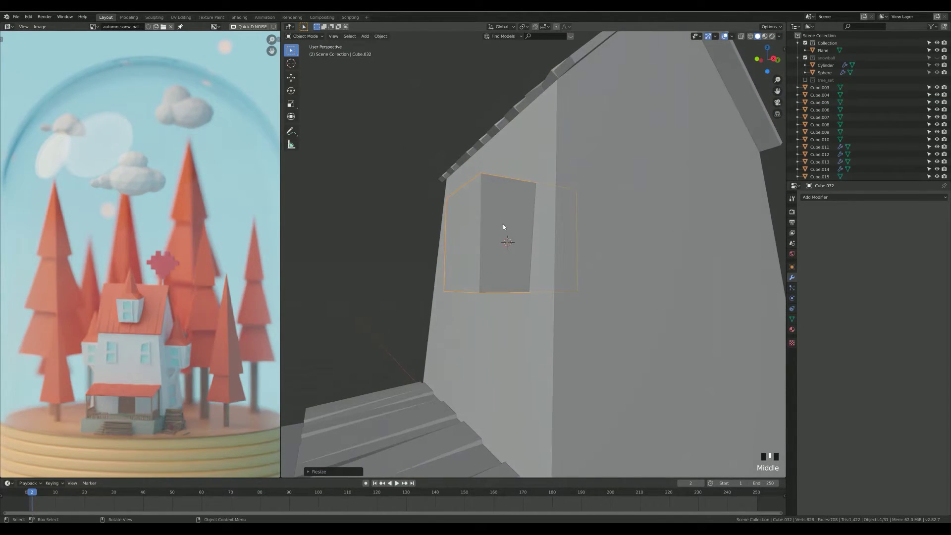
{"action": "key", "text": "s"}
{"action": "key", "text": "x"}
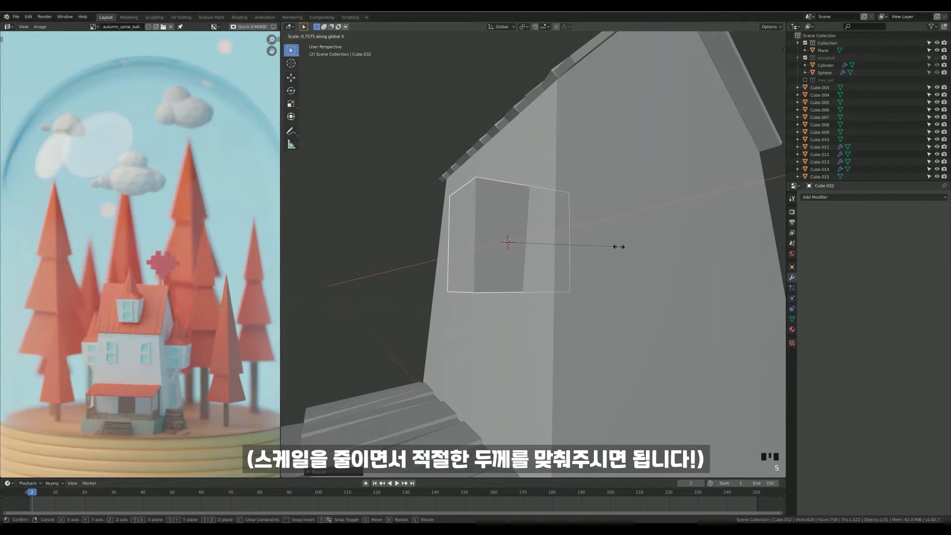
{"action": "key", "text": "z"}
{"action": "key", "text": "y"}
{"action": "key", "text": "y"}
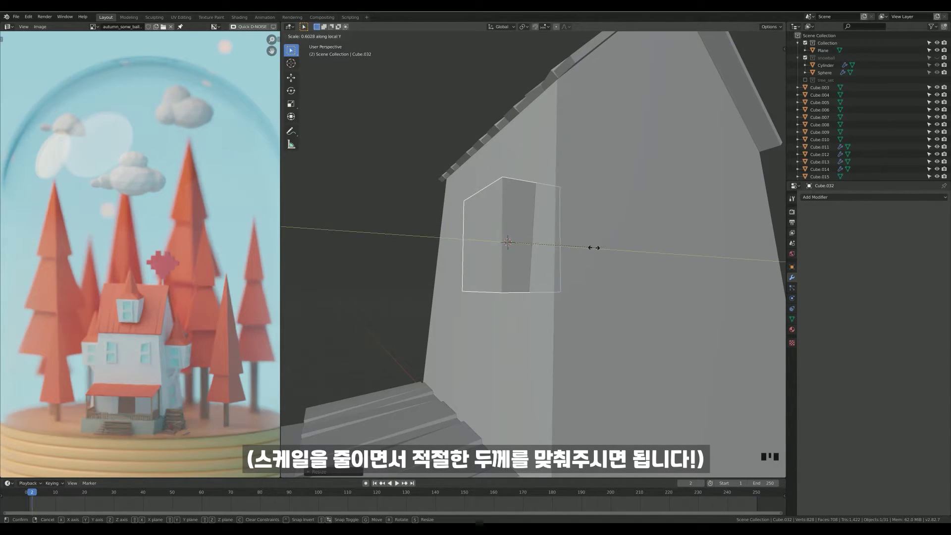
{"action": "left_click", "coordinate": [516, 248]}
Step: Move the window panel along Y out in front of the house wall
{"action": "middle_click_drag", "start_coordinate": [525, 251], "coordinate": [582, 257], "text": "shift"}
{"action": "key", "text": "g"}
{"action": "key", "text": "y"}
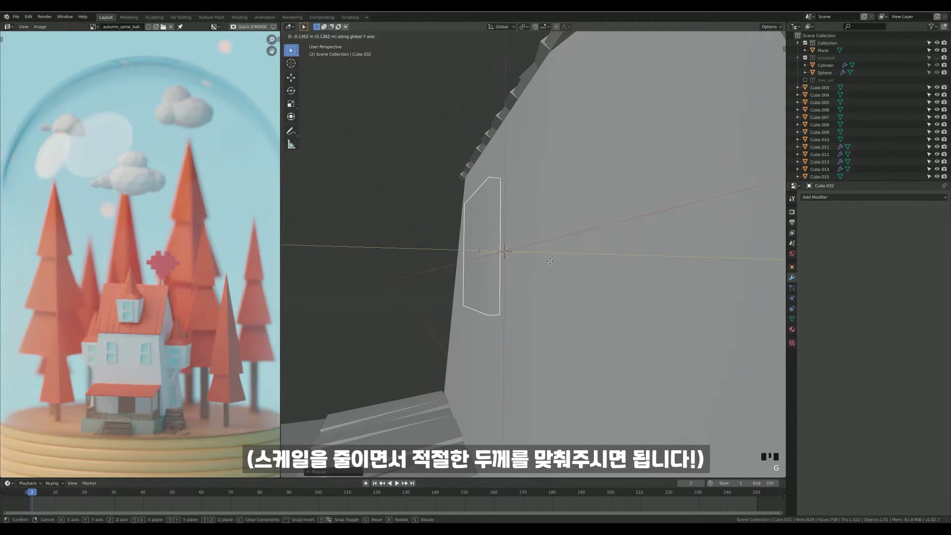
{"action": "left_click", "coordinate": [555, 263]}
Step: Lower the bottom vertices of the window panel along Z in Edit Mode to make it taller
{"action": "middle_click_drag", "start_coordinate": [556, 263], "coordinate": [582, 266]}
{"action": "key", "text": "Tab"}
{"action": "middle_click_drag", "start_coordinate": [582, 266], "coordinate": [503, 266]}
{"action": "left_click_drag", "start_coordinate": [431, 297], "coordinate": [570, 340]}
{"action": "middle_click_drag", "start_coordinate": [497, 308], "coordinate": [539, 268], "text": "shift"}
{"action": "key", "text": "g"}
{"action": "key", "text": "z"}
{"action": "left_click", "coordinate": [490, 327]}
{"action": "key", "text": "Tab"}
{"action": "key", "text": "Tab"}
{"action": "key", "text": "Tab"}
{"action": "key", "text": "Tab"}
{"action": "key", "text": "Tab"}
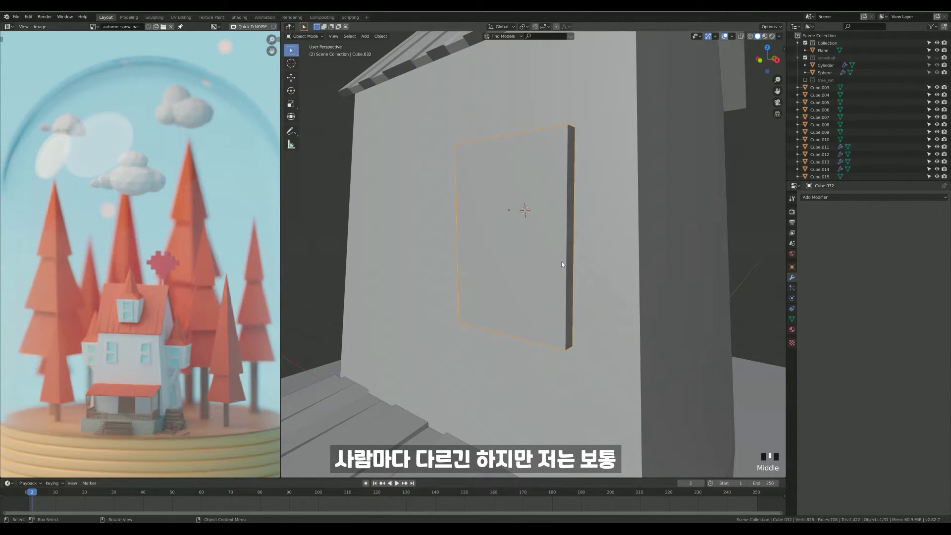
Step: Add a horizontal loop cut across the middle of the window panel
{"action": "key", "text": "Tab"}
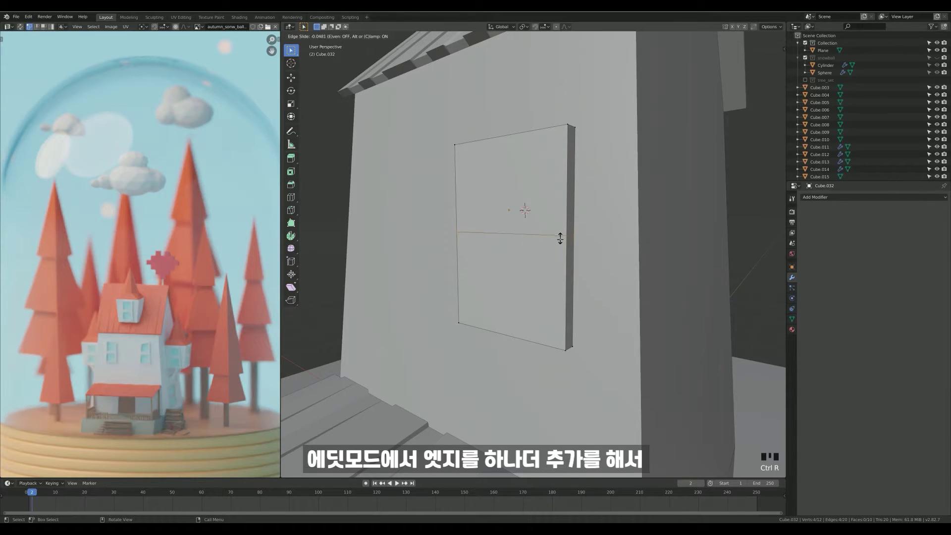
{"action": "left_click", "coordinate": [505, 233]}
{"action": "key", "text": "Tab"}
{"action": "key", "text": "Tab"}
Step: Inset the two front faces of the window individually with a thickness of about 0.12
{"action": "left_click", "coordinate": [490, 207]}
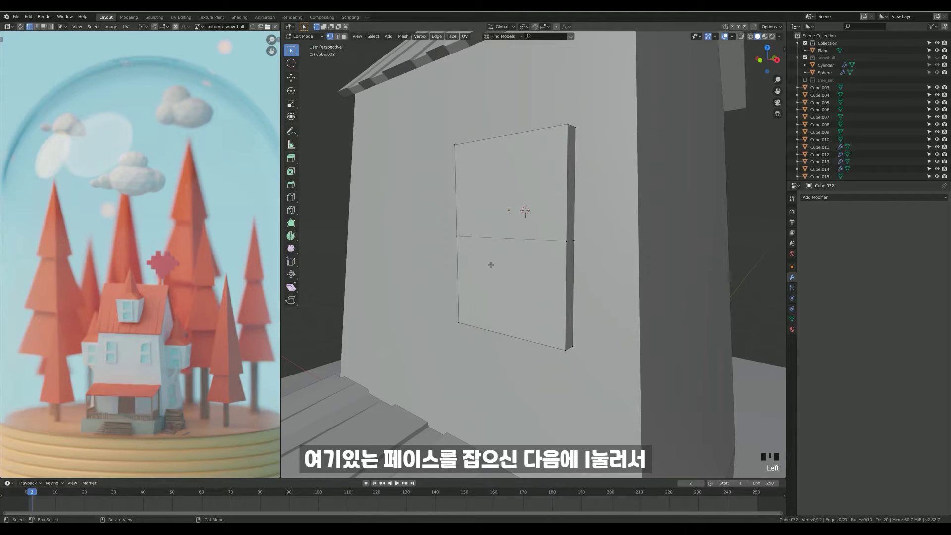
{"action": "left_click", "coordinate": [501, 219]}
{"action": "left_click", "coordinate": [503, 267], "text": "shift"}
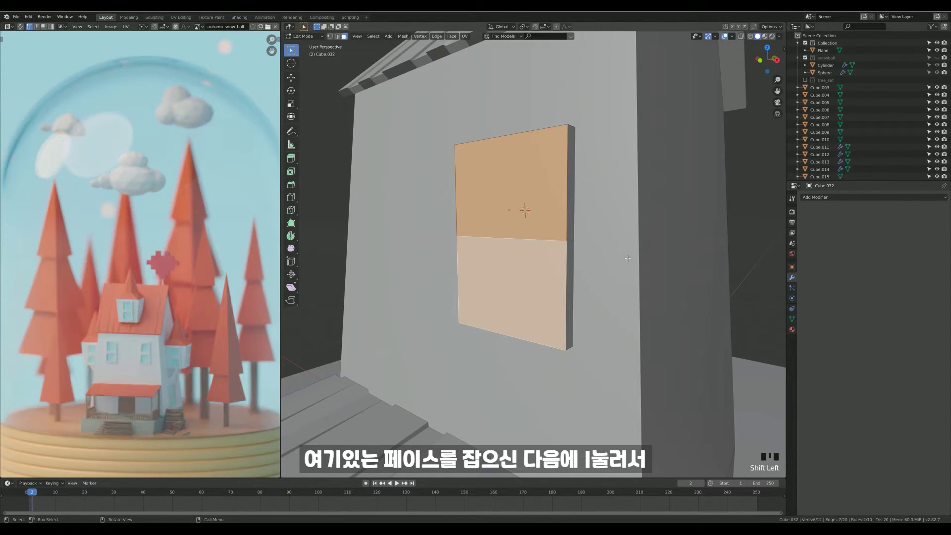
{"action": "key", "text": "i"}
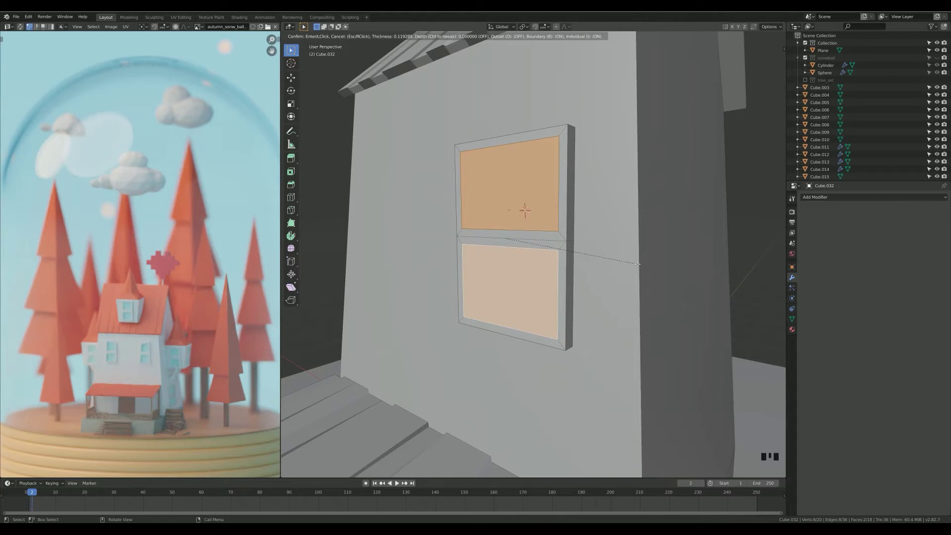
{"action": "left_click", "coordinate": [637, 264]}
Step: Extrude the two inset faces inward to recess the panes, and return to Object Mode
{"action": "middle_click_drag", "start_coordinate": [633, 263], "coordinate": [542, 253]}
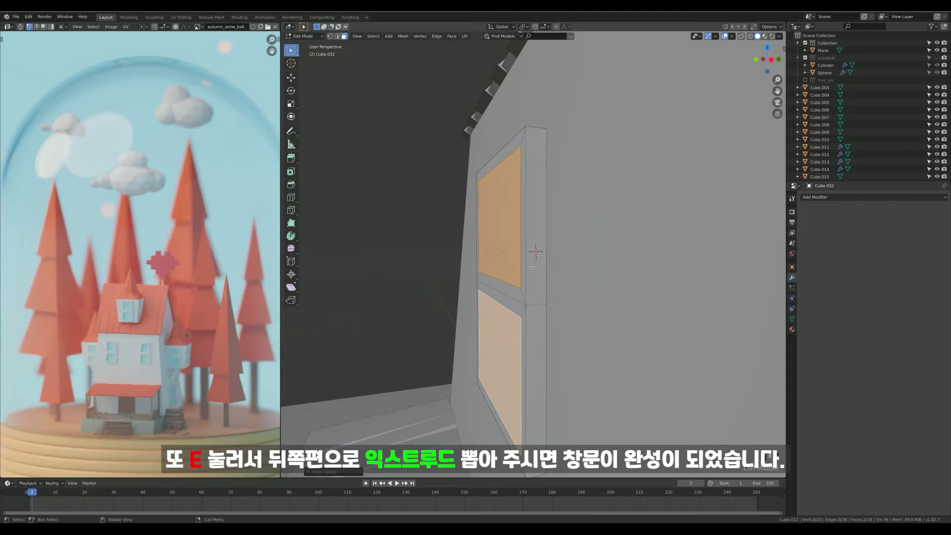
{"action": "key", "text": "e"}
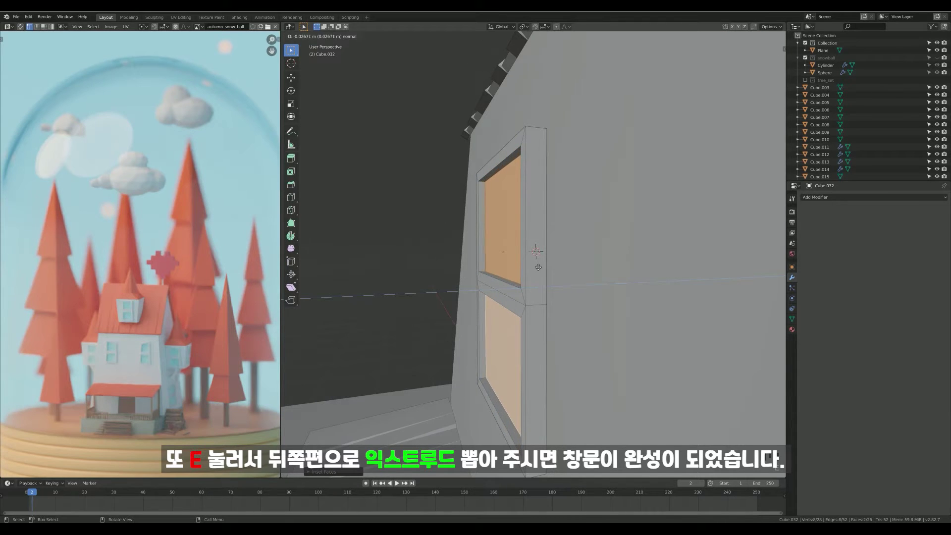
{"action": "left_click", "coordinate": [540, 267]}
{"action": "left_click", "coordinate": [421, 265]}
{"action": "middle_click_drag", "start_coordinate": [421, 265], "coordinate": [470, 284]}
{"action": "middle_click_drag", "start_coordinate": [471, 285], "coordinate": [516, 266], "text": "ctrl"}
{"action": "key", "text": "Tab"}
Step: In the right orthographic view, move the window about 0.10 m along Y against the sloped wall
{"action": "key", "text": "KP_3"}
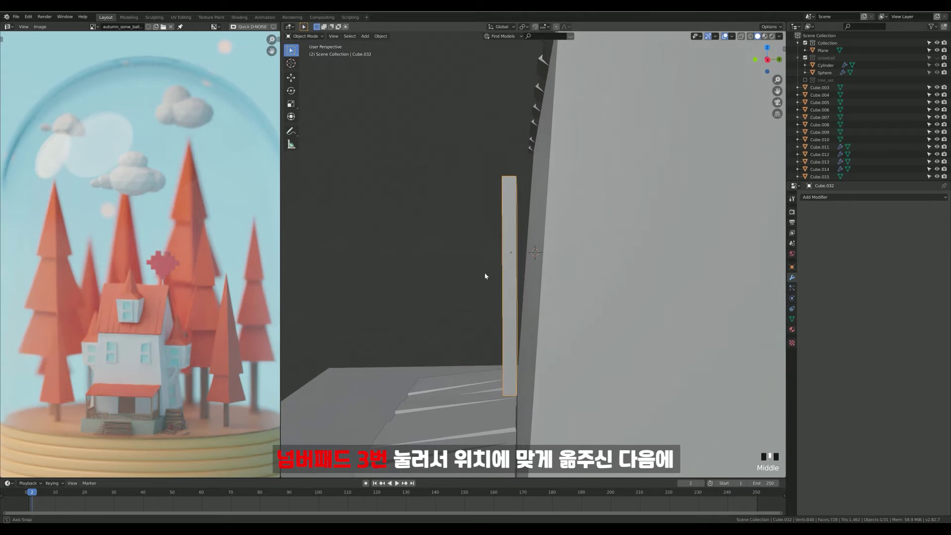
{"action": "middle_click_drag", "start_coordinate": [453, 233], "coordinate": [448, 210], "text": "ctrl"}
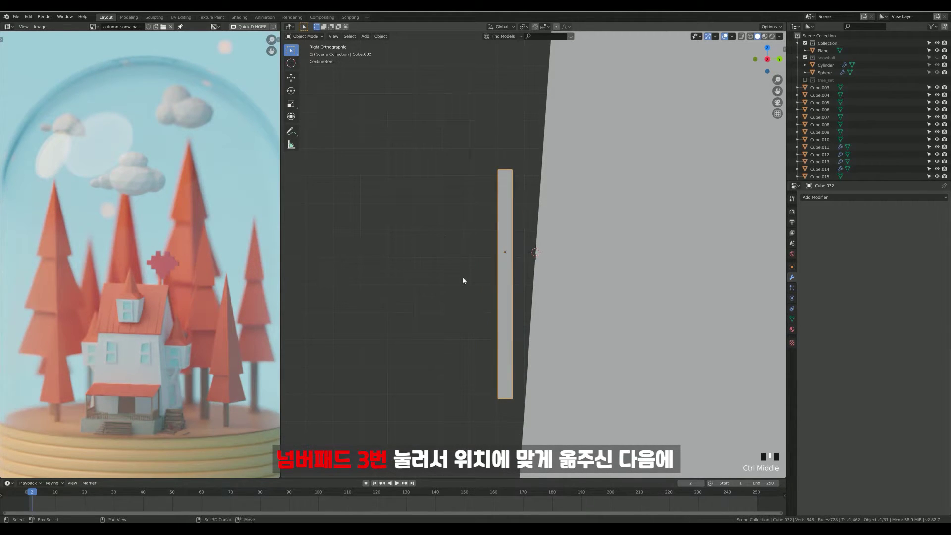
{"action": "middle_click_drag", "start_coordinate": [463, 277], "coordinate": [455, 242], "text": "shift"}
{"action": "key", "text": "g"}
{"action": "key", "text": "y"}
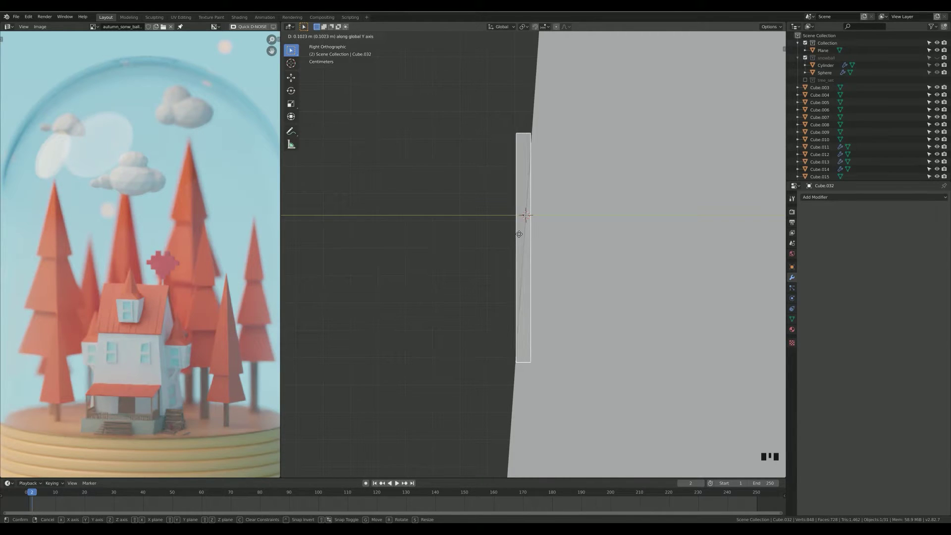
{"action": "left_click", "coordinate": [609, 230]}
Step: Rotate the window about 3° to match the wall's slope and nudge it slightly outward along Y
{"action": "key", "text": "r"}
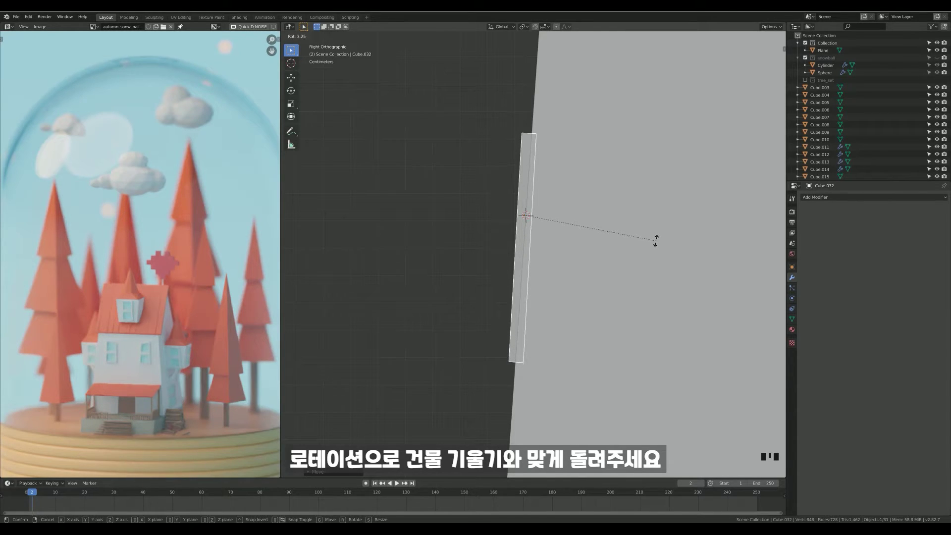
{"action": "left_click", "coordinate": [648, 243]}
{"action": "key", "text": "g"}
{"action": "key", "text": "y"}
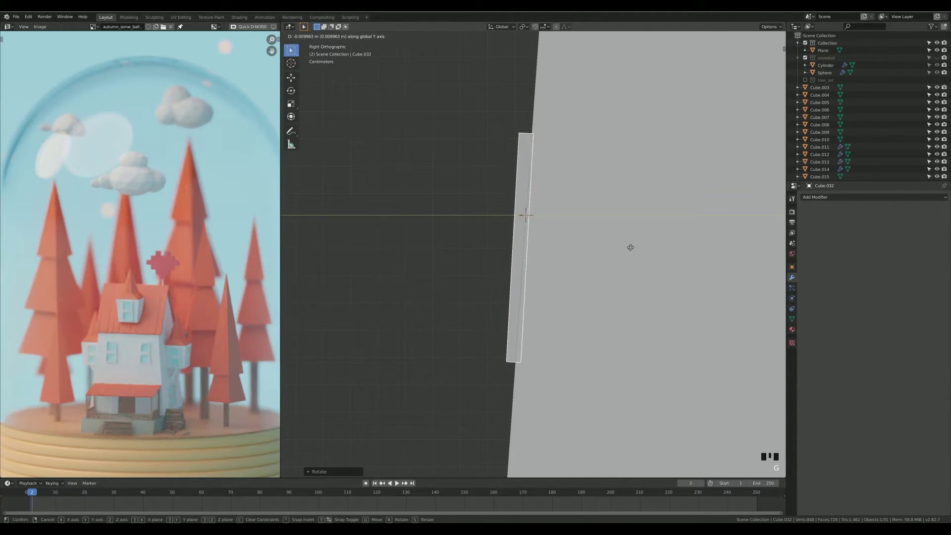
{"action": "left_click", "coordinate": [626, 247]}
Step: Select both recessed pane faces of the window in Edit Mode and separate them by selection
{"action": "left_click", "coordinate": [432, 254]}
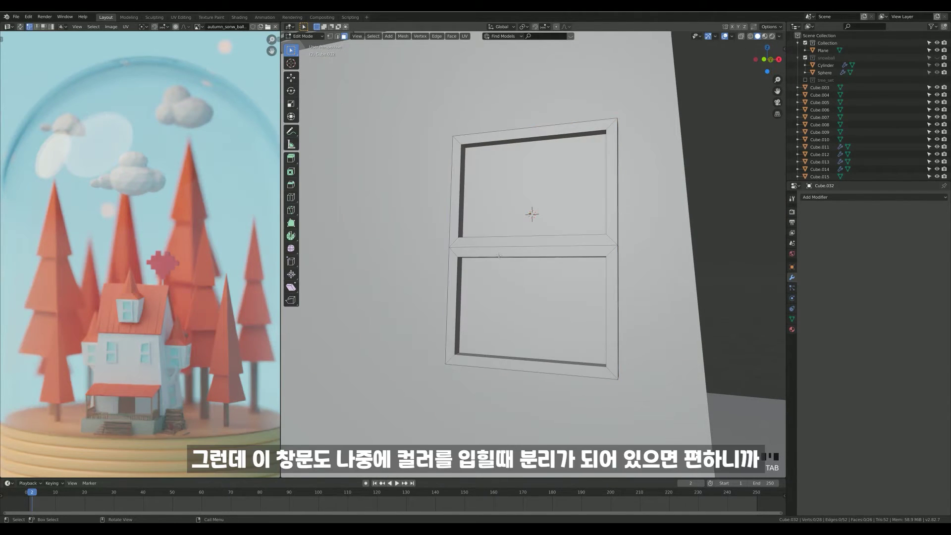
{"action": "left_click", "coordinate": [495, 227]}
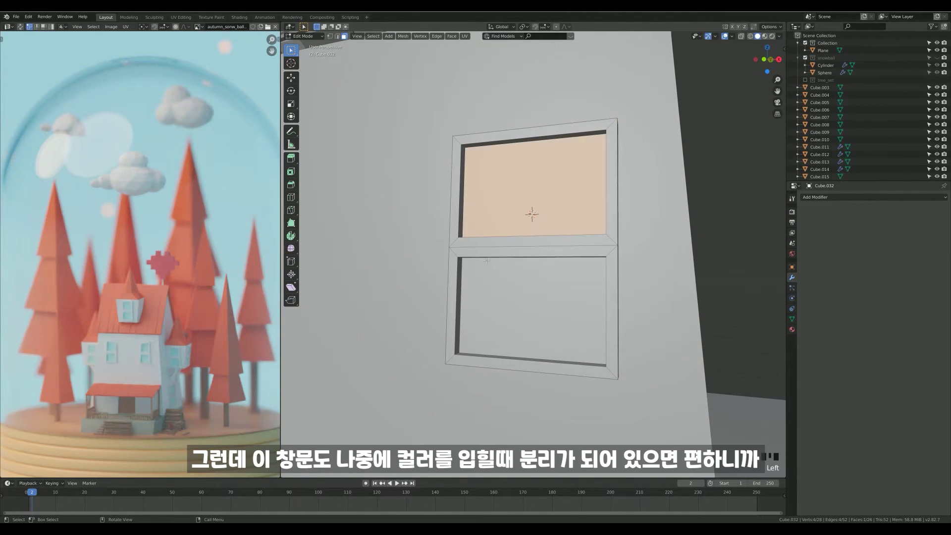
{"action": "left_click", "coordinate": [482, 299]}
{"action": "left_click", "coordinate": [511, 217]}
{"action": "left_click", "coordinate": [486, 280]}
{"action": "left_click", "coordinate": [497, 215]}
{"action": "double_click", "coordinate": [477, 297]}
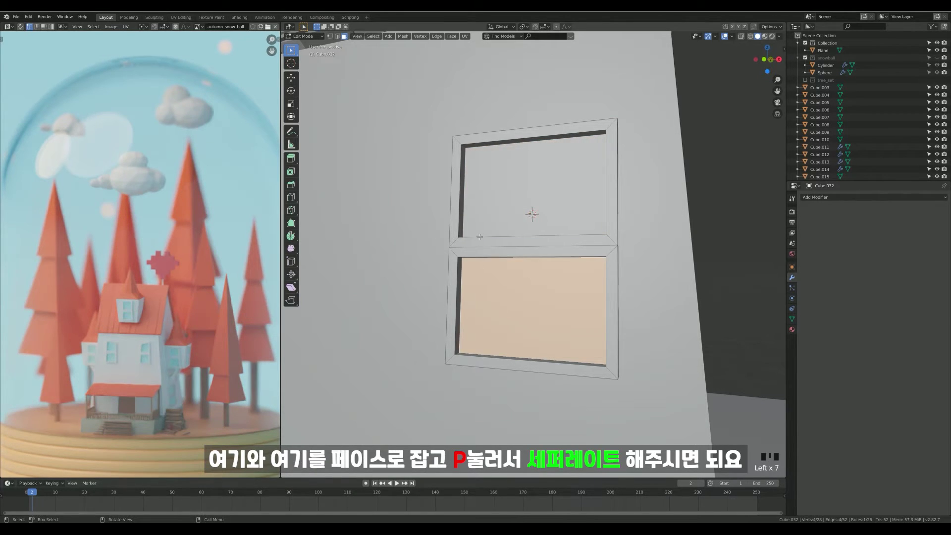
{"action": "left_click", "coordinate": [487, 206], "text": "shift"}
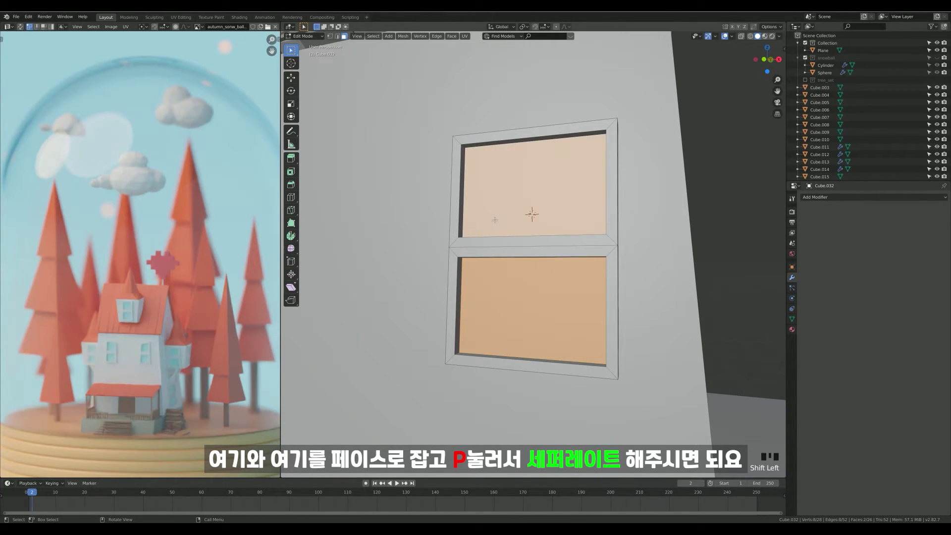
{"action": "key", "text": "p"}
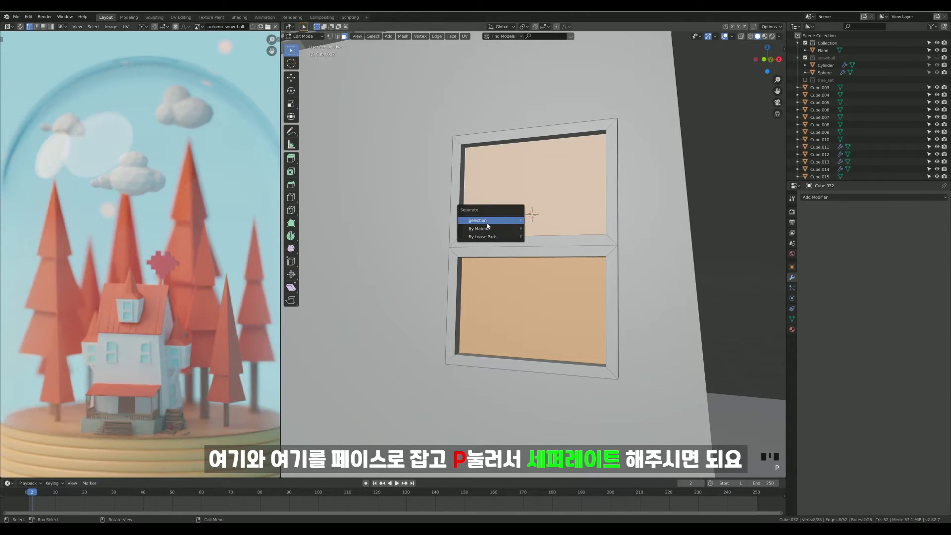
{"action": "left_click", "coordinate": [488, 221]}
Step: Return to Object Mode and select the separated window panes as their own object
{"action": "key", "text": "Tab"}
{"action": "left_click", "coordinate": [712, 195]}
{"action": "left_click", "coordinate": [579, 224]}
{"action": "left_click", "coordinate": [564, 248]}
{"action": "left_click", "coordinate": [512, 275]}
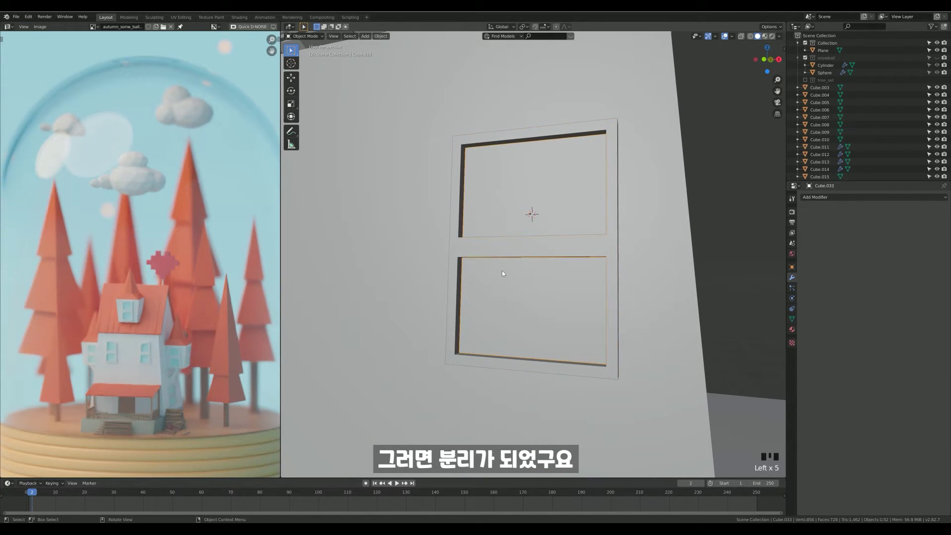
Step: Select the window frame and panes together and, in the front view, scale them to about 0.7 along X
{"action": "left_click", "coordinate": [486, 249]}
{"action": "left_click", "coordinate": [471, 268], "text": "shift"}
{"action": "left_click", "coordinate": [492, 190], "text": "shift"}
{"action": "middle_click_drag", "start_coordinate": [492, 191], "coordinate": [470, 243], "text": "ctrl"}
{"action": "left_click", "coordinate": [511, 236]}
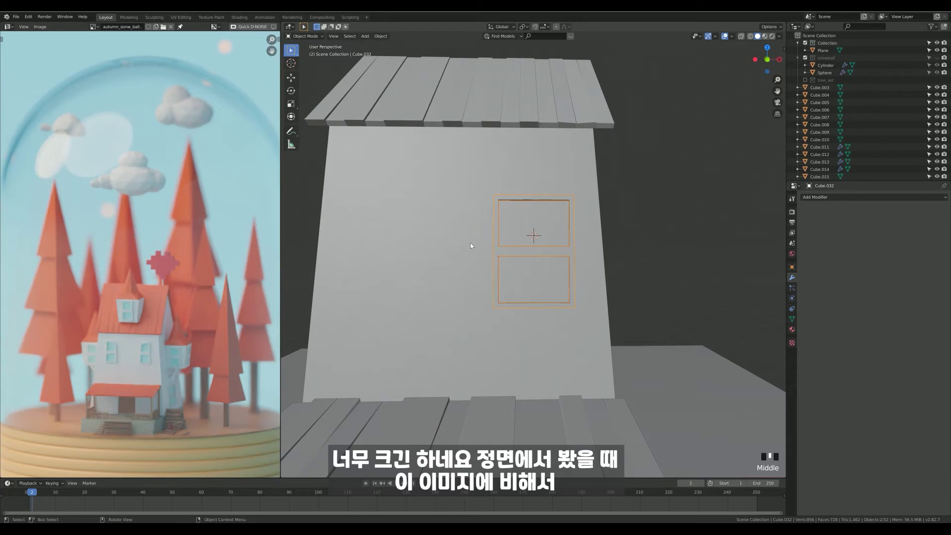
{"action": "key", "text": "KP_1"}
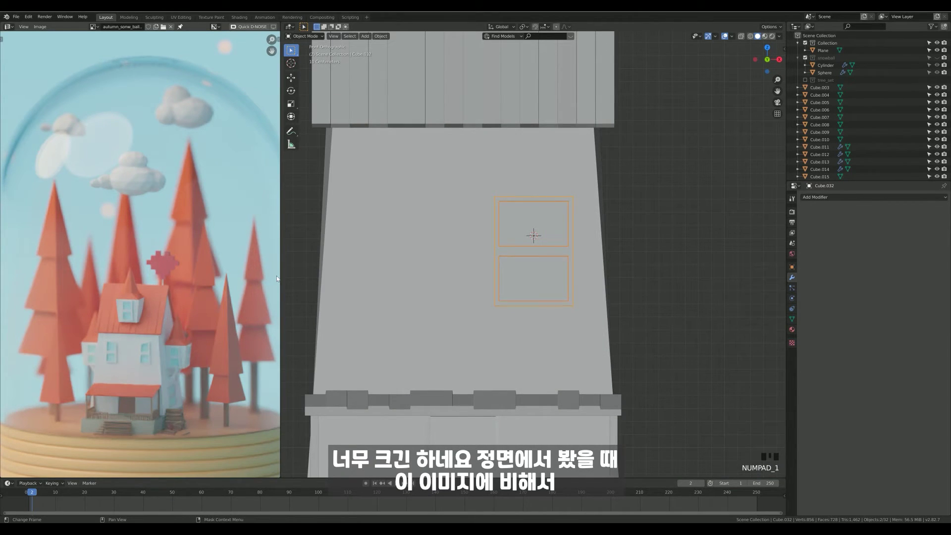
{"action": "scroll", "coordinate": [539, 269], "scroll_direction": "up", "scroll_amount": 2}
{"action": "key", "text": "s"}
{"action": "key", "text": "x"}
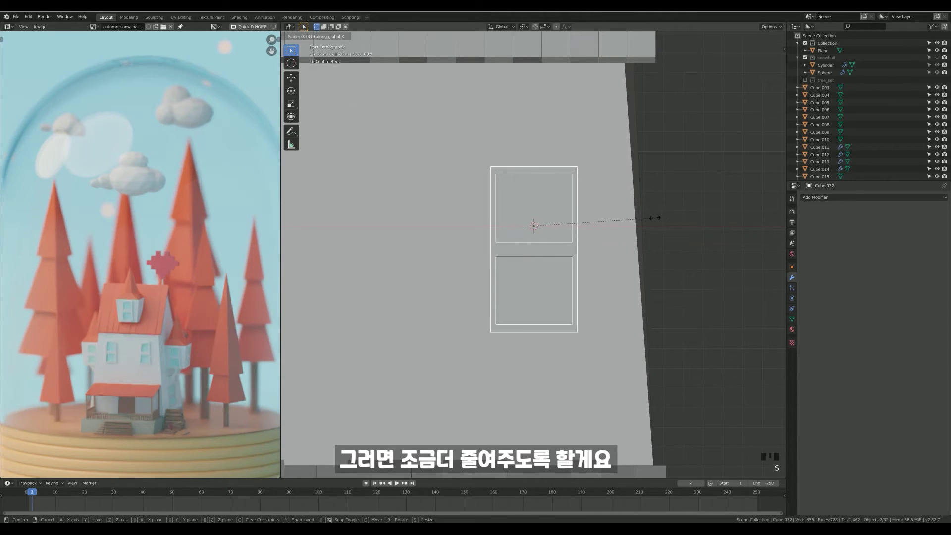
{"action": "left_click", "coordinate": [640, 225]}
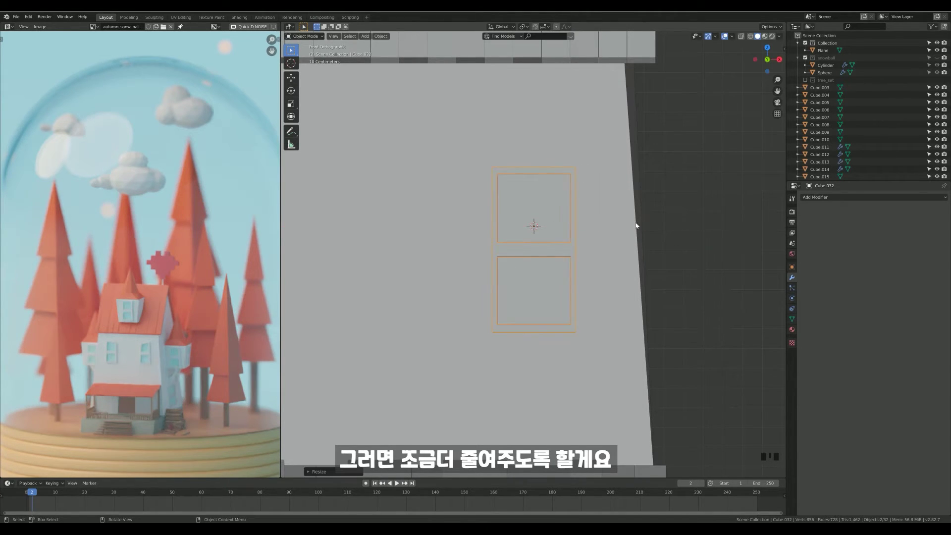
Step: Move the narrowed front window about 0.075 m along X toward the wall's outer edge
{"action": "key", "text": "g"}
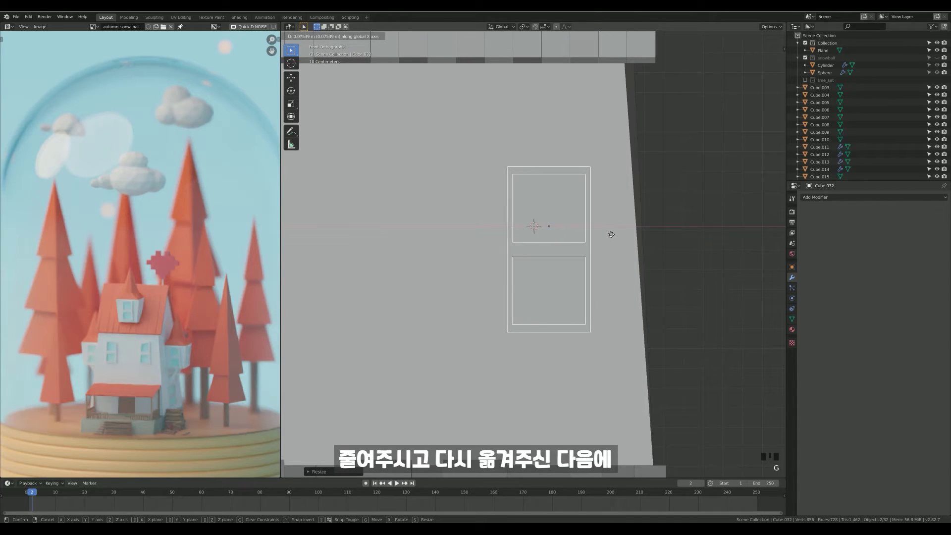
{"action": "left_click", "coordinate": [611, 237]}
{"action": "scroll", "coordinate": [610, 237], "scroll_direction": "down", "scroll_amount": 4}
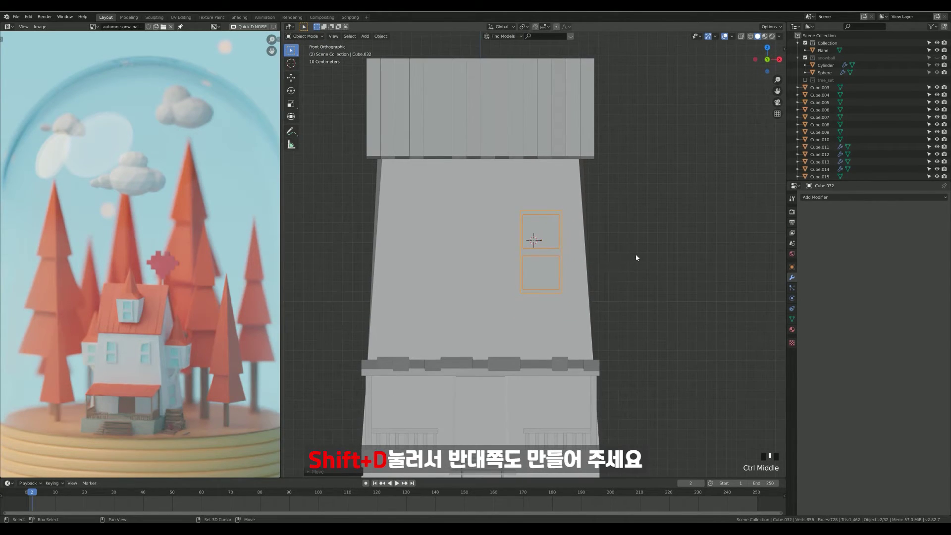
Step: Duplicate the window and place the copy about 1.10 m along negative X on the opposite side of the front wall
{"action": "key", "text": "shift+d"}
{"action": "key", "text": "x"}
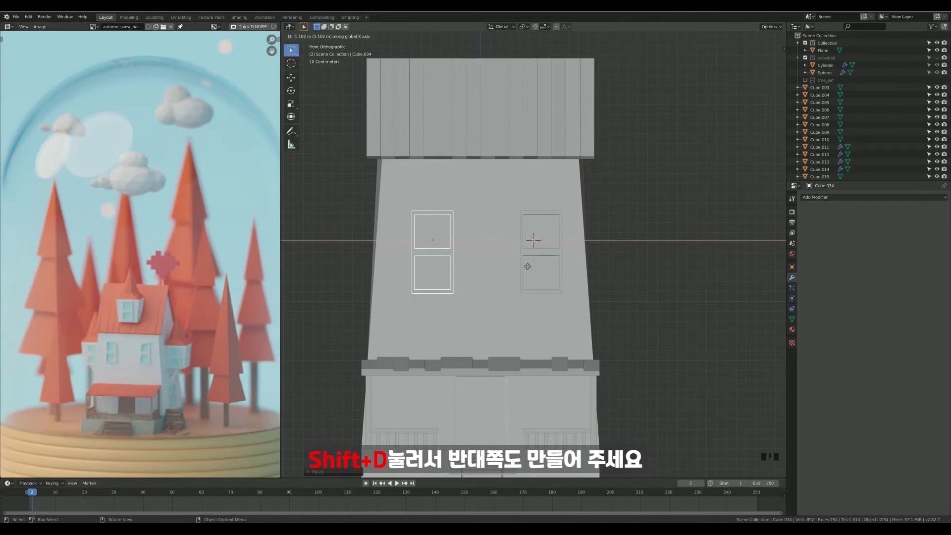
{"action": "left_click", "coordinate": [527, 267]}
{"action": "left_click", "coordinate": [638, 224]}
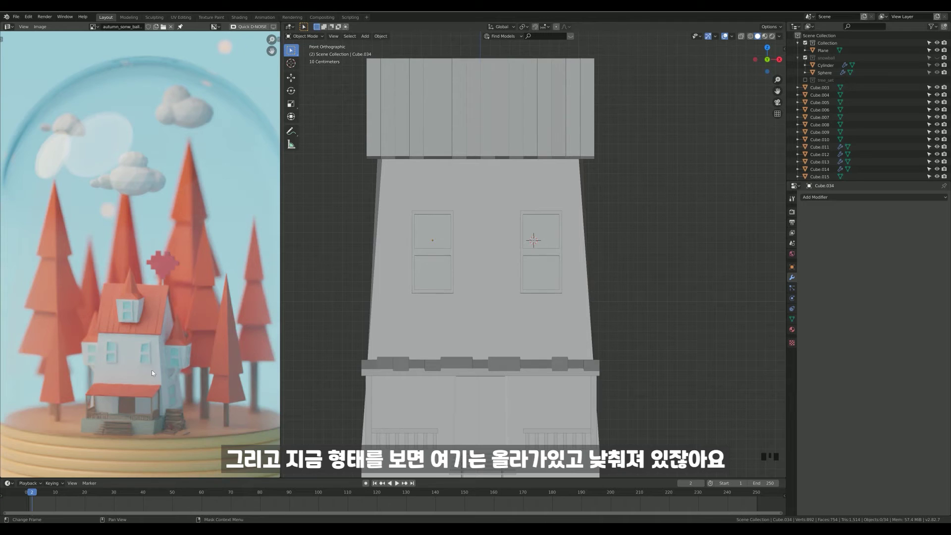
Step: Select both the frame and the panes of the front wall window nearest the house's positive X side
{"action": "middle_click_drag", "start_coordinate": [568, 262], "coordinate": [516, 283], "text": "shift"}
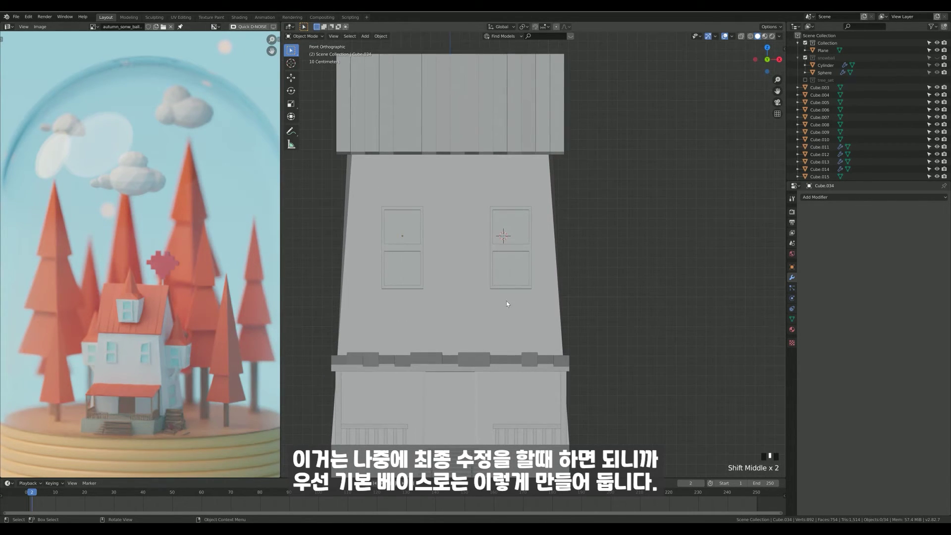
{"action": "middle_click_drag", "start_coordinate": [572, 216], "coordinate": [530, 231], "text": "ctrl"}
{"action": "middle_click_drag", "start_coordinate": [527, 277], "coordinate": [529, 241], "text": "ctrl"}
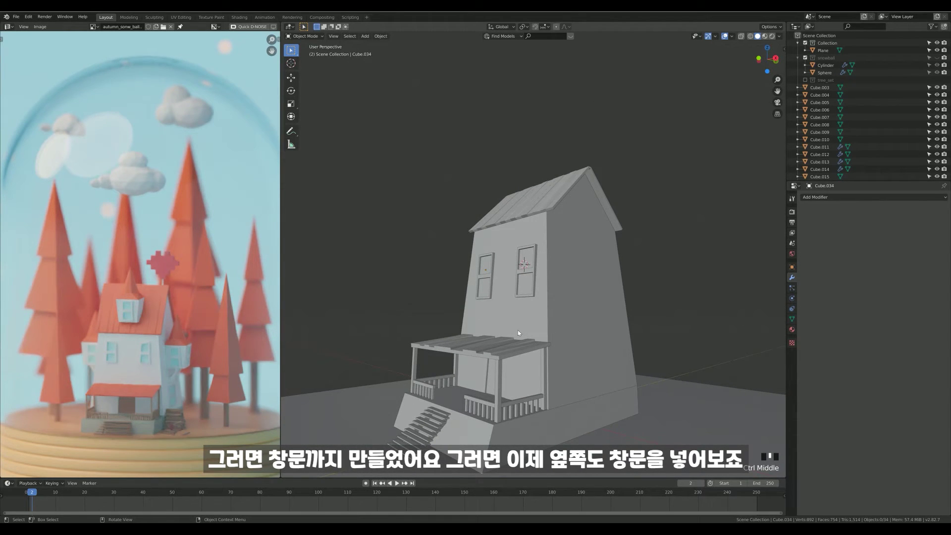
{"action": "middle_click_drag", "start_coordinate": [577, 286], "coordinate": [584, 214], "text": "ctrl"}
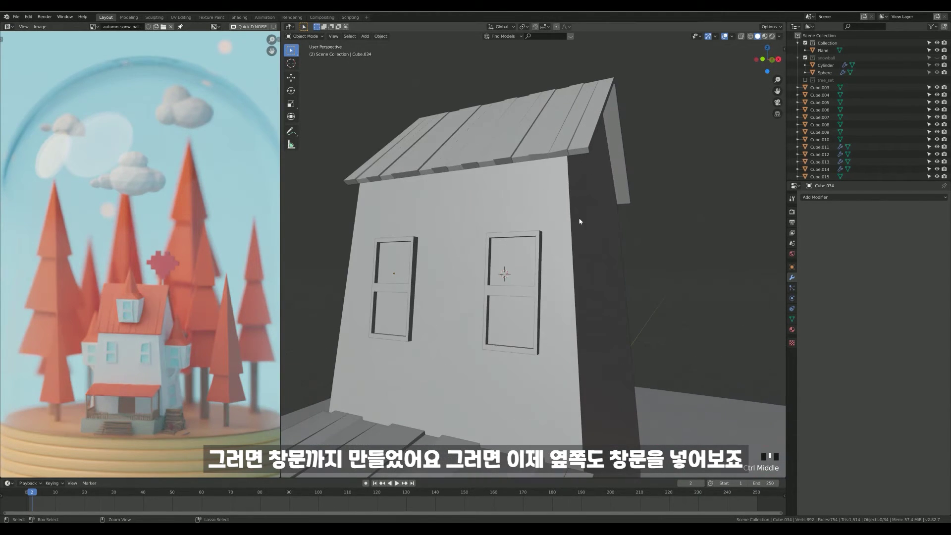
{"action": "left_click", "coordinate": [524, 263], "text": "shift"}
{"action": "left_click", "coordinate": [517, 280]}
{"action": "left_click", "coordinate": [517, 290], "text": "shift"}
{"action": "mouse_move", "coordinate": [518, 292]}
{"action": "middle_mouse_down", "text": "ctrl"}
{"action": "mouse_move", "coordinate": [543, 342]}
{"action": "mouse_move", "coordinate": [532, 280]}
{"action": "mouse_move", "coordinate": [512, 279]}
{"action": "middle_mouse_up", "text": "ctrl"}
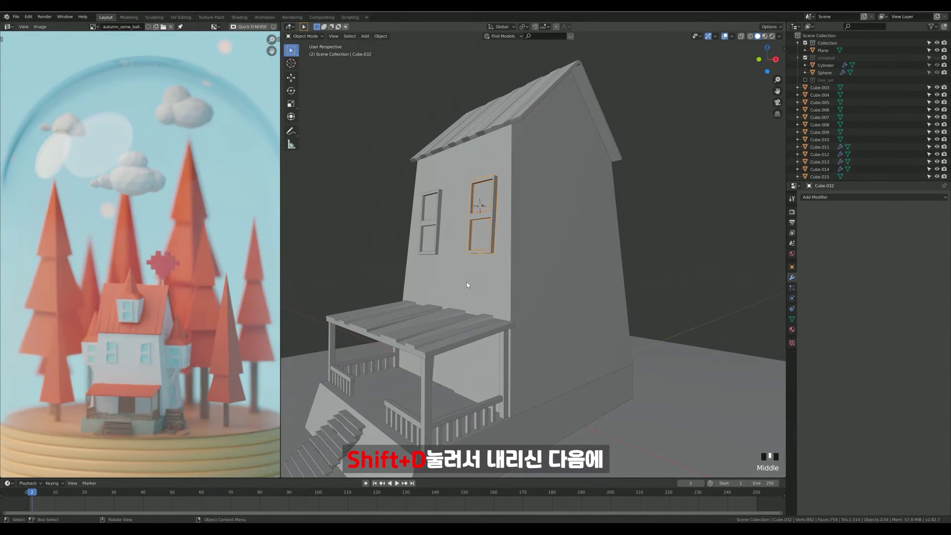
{"action": "key", "text": "g"}
{"action": "key", "text": "z"}
{"action": "right_click", "coordinate": [438, 360]}
Step: Duplicate the selected window about 1.67 m down along Z and shift the copy along X clear of the house's side wall
{"action": "key", "text": "shift+d"}
{"action": "key", "text": "z"}
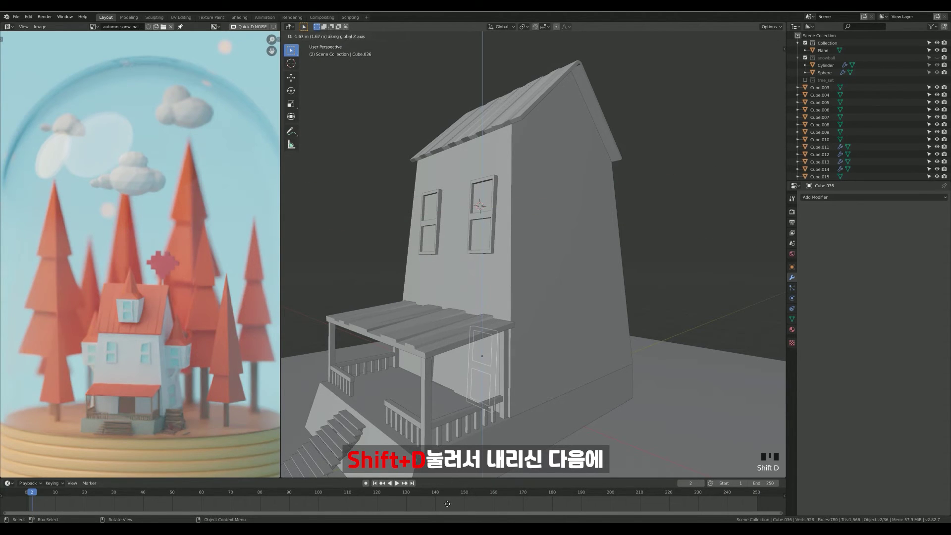
{"action": "left_click", "coordinate": [448, 502]}
{"action": "middle_click_drag", "start_coordinate": [500, 440], "coordinate": [537, 406]}
{"action": "middle_click_drag", "start_coordinate": [537, 406], "coordinate": [509, 347], "text": "shift"}
{"action": "key", "text": "g"}
{"action": "key", "text": "x"}
{"action": "left_click", "coordinate": [584, 363]}
Step: Rotate the lowered window copy 90° around the Z axis so it faces the side wall
{"action": "middle_click_drag", "start_coordinate": [584, 364], "coordinate": [582, 308]}
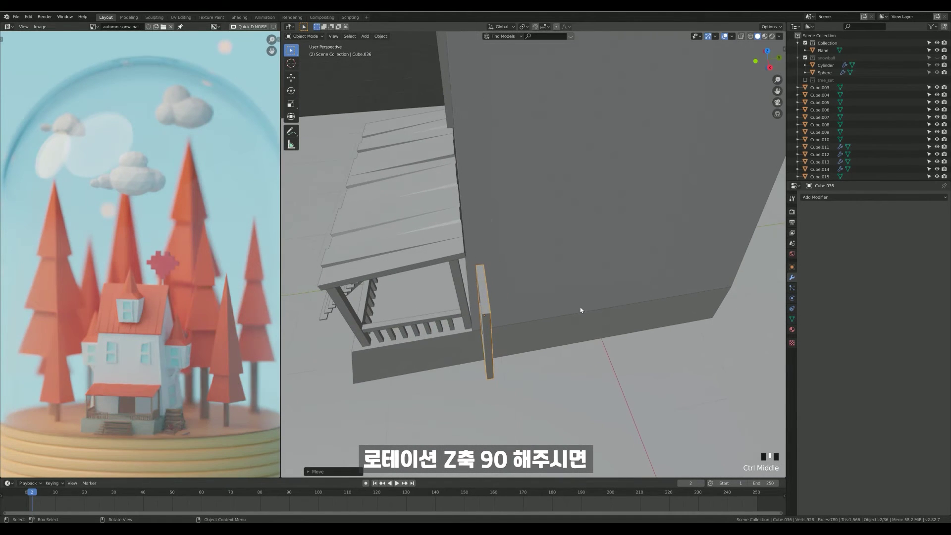
{"action": "key", "text": "r"}
{"action": "type", "text": "z"}
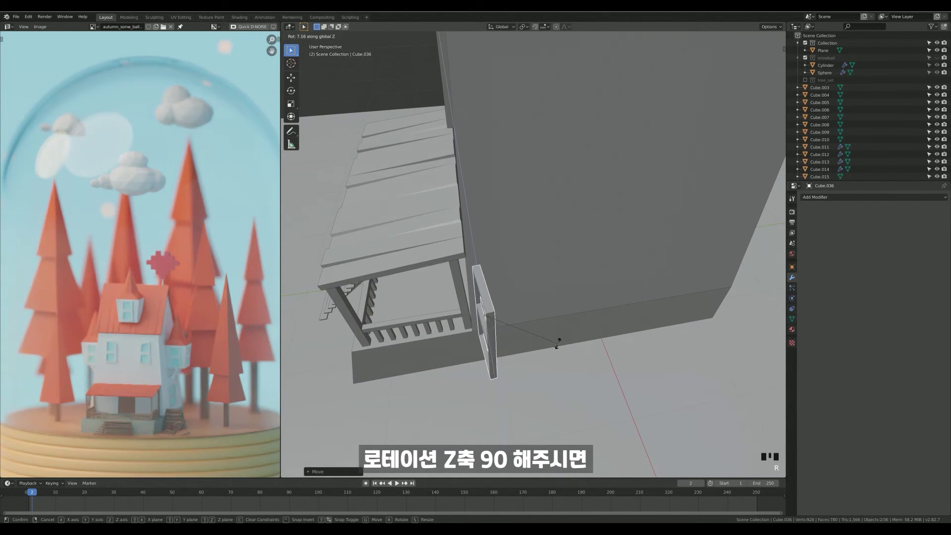
{"action": "type", "text": "90"}
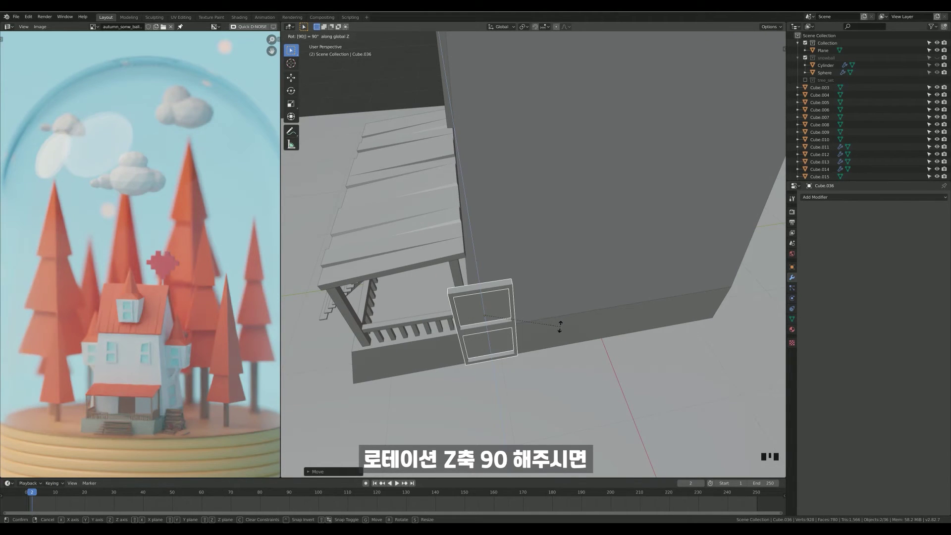
{"action": "key", "text": "Return"}
Step: In the front view with X-ray on, move the rotated window about 0.24 m inward along X against the side wall
{"action": "middle_click_drag", "start_coordinate": [557, 326], "coordinate": [501, 317]}
{"action": "key", "text": "KP_1"}
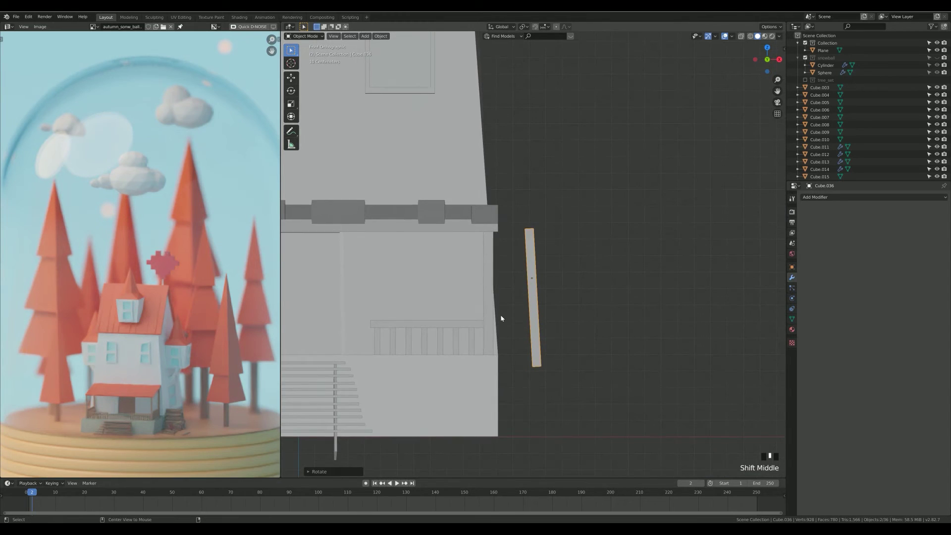
{"action": "key", "text": "alt+z"}
{"action": "scroll", "coordinate": [486, 332], "scroll_direction": "up", "scroll_amount": 3}
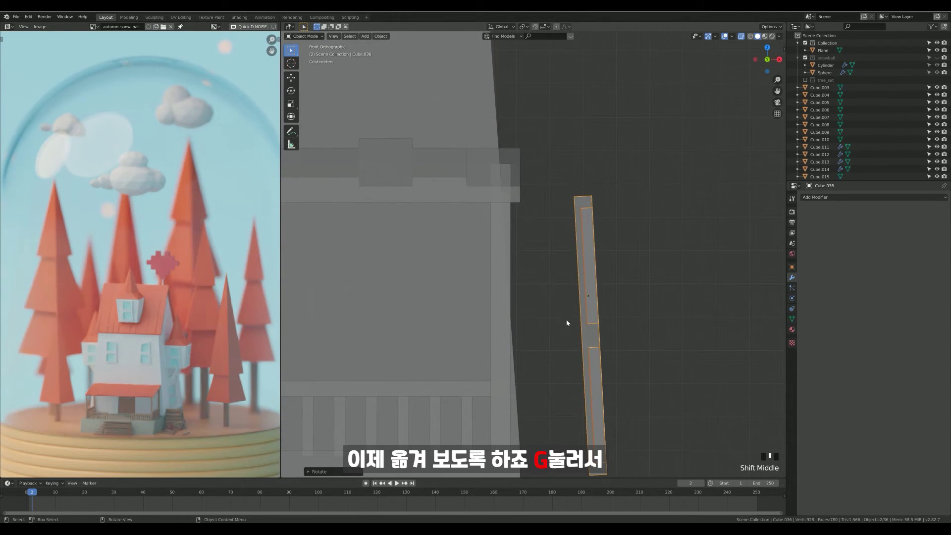
{"action": "key", "text": "g"}
{"action": "key", "text": "x"}
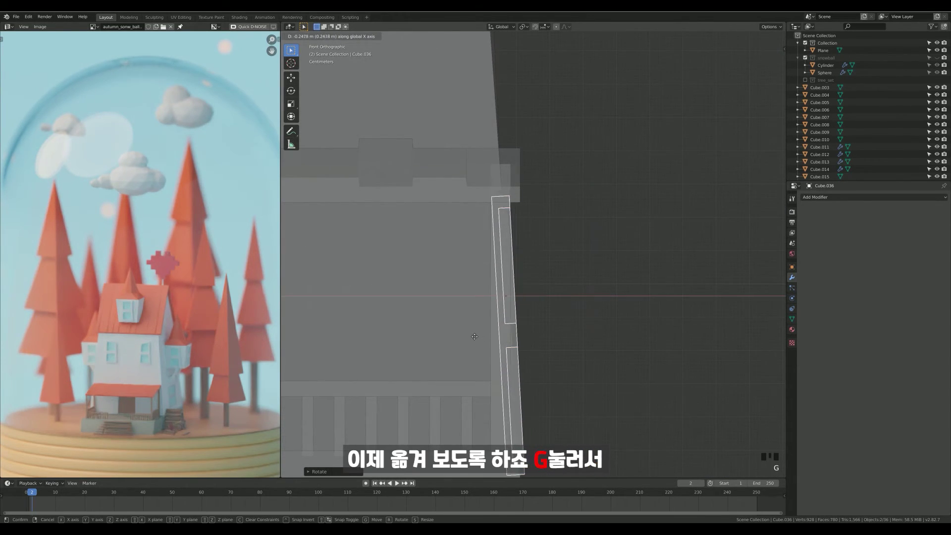
{"action": "left_click", "coordinate": [478, 337]}
{"action": "middle_click_drag", "start_coordinate": [478, 338], "coordinate": [489, 303], "text": "ctrl"}
{"action": "key", "text": "g"}
{"action": "key", "text": "x"}
{"action": "left_click", "coordinate": [494, 329]}
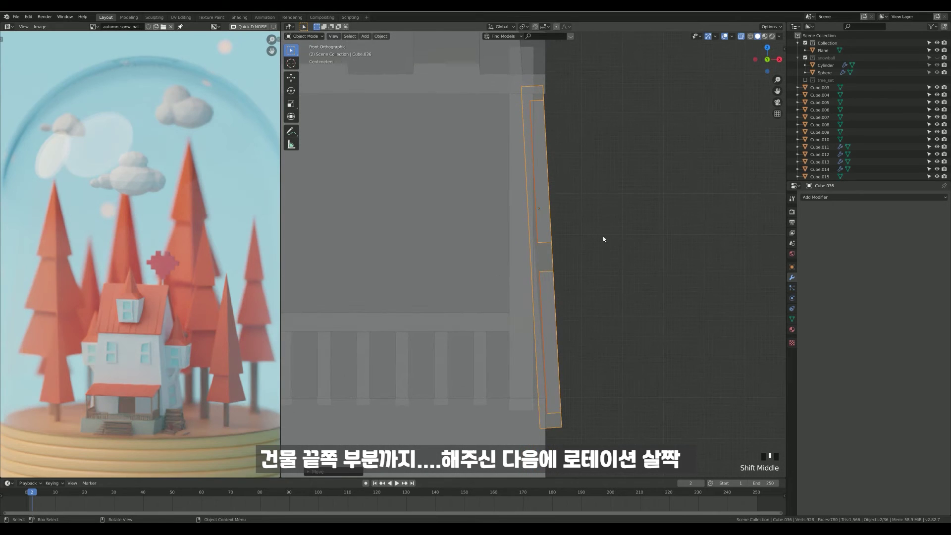
Step: Rotate the side window about -1° in the front view to match the side wall's slope
{"action": "key", "text": "r"}
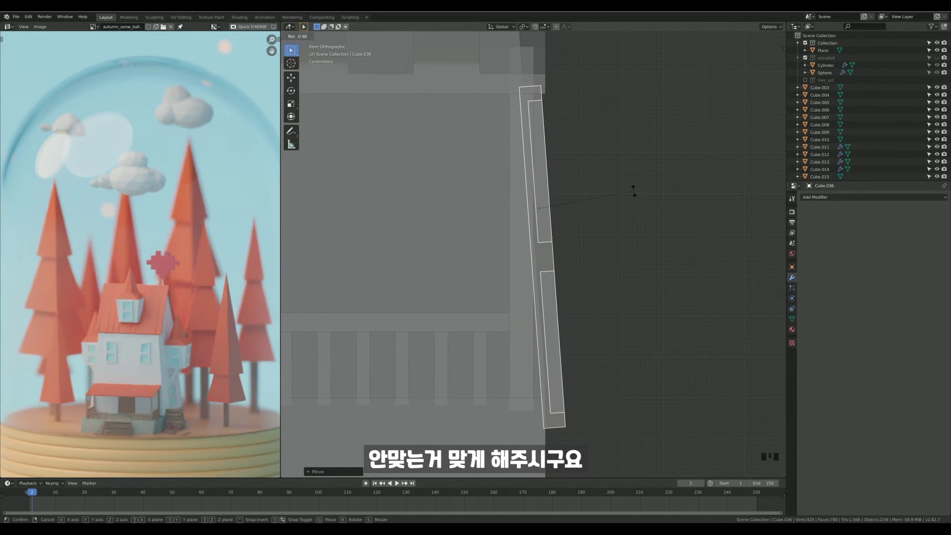
{"action": "left_click", "coordinate": [631, 191]}
{"action": "middle_click_drag", "start_coordinate": [560, 200], "coordinate": [555, 221], "text": "shift"}
Step: Raise the side window about 0.2 m along Z and nudge it slightly inward along X to fit the wall
{"action": "key", "text": "g"}
{"action": "key", "text": "z"}
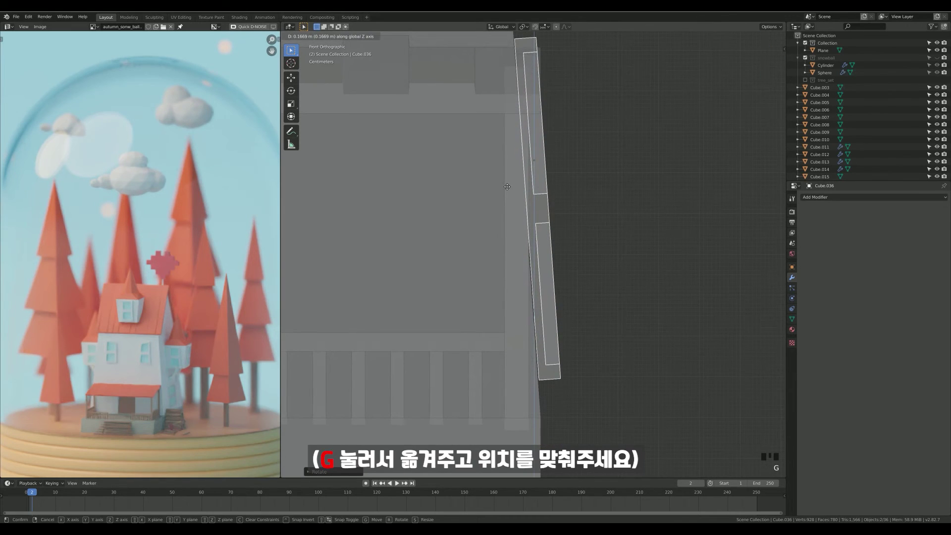
{"action": "left_click", "coordinate": [505, 177]}
{"action": "middle_click_drag", "start_coordinate": [509, 179], "coordinate": [515, 209], "text": "shift"}
{"action": "key", "text": "g"}
{"action": "key", "text": "x"}
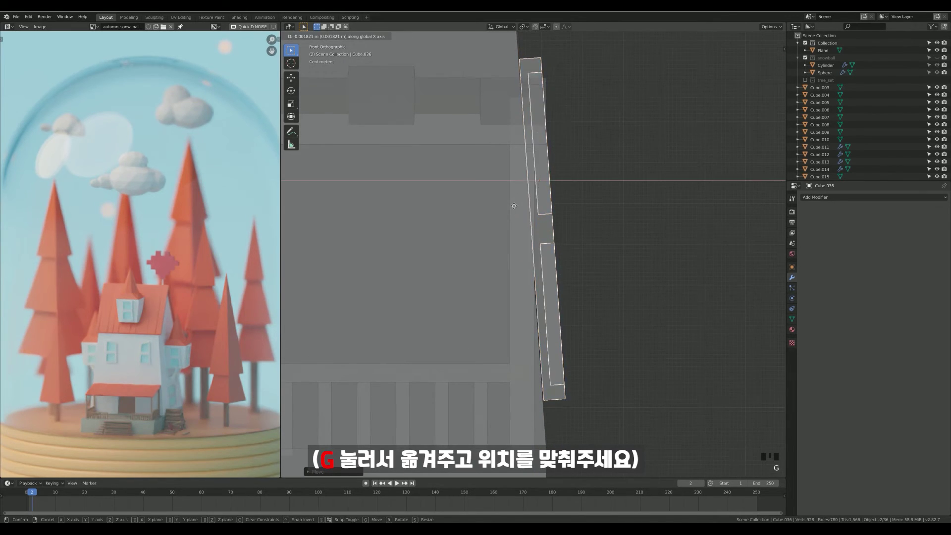
{"action": "left_click", "coordinate": [509, 206]}
Step: Turn X-ray off, select the side window's frame and panes, and move them along Y toward the middle of the side wall
{"action": "middle_click_drag", "start_coordinate": [641, 170], "coordinate": [470, 227]}
{"action": "left_click", "coordinate": [461, 260]}
{"action": "left_click", "coordinate": [477, 244], "text": "shift"}
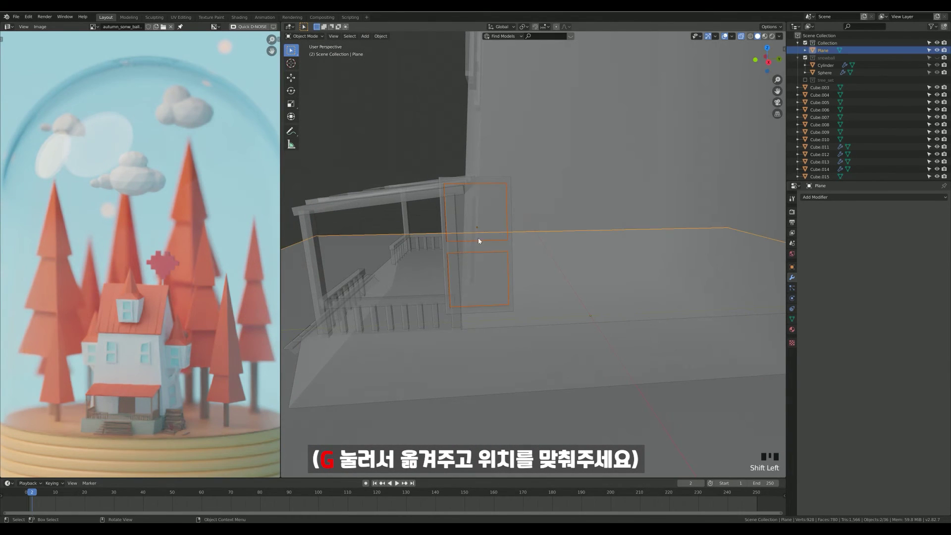
{"action": "scroll", "coordinate": [468, 227], "scroll_direction": "down", "scroll_amount": 3}
{"action": "left_click", "coordinate": [467, 224]}
{"action": "key", "text": "alt+z"}
{"action": "left_click", "coordinate": [489, 248]}
{"action": "left_click", "coordinate": [504, 245]}
{"action": "left_click", "coordinate": [504, 236], "text": "shift"}
{"action": "middle_click_drag", "start_coordinate": [541, 239], "coordinate": [479, 236]}
{"action": "key", "text": "g"}
{"action": "key", "text": "y"}
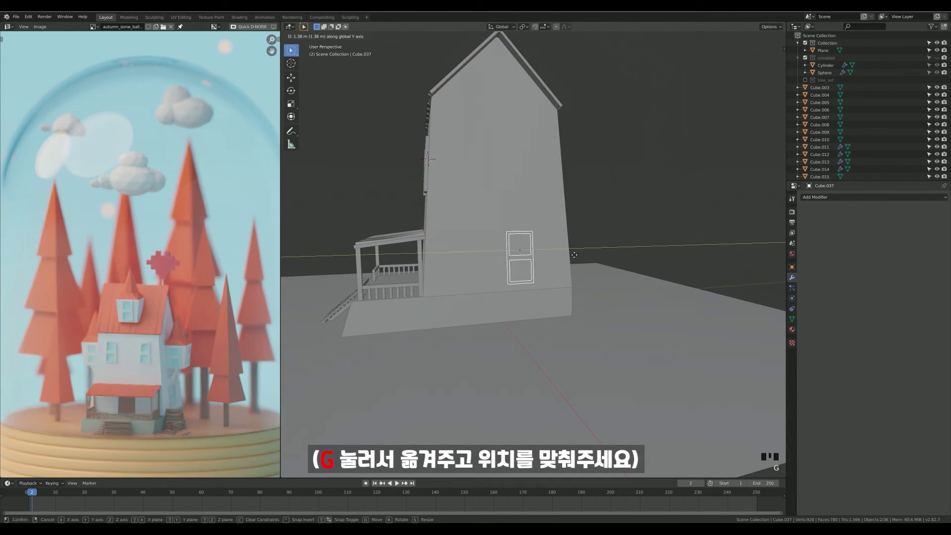
{"action": "left_click", "coordinate": [556, 261]}
Step: Scale the side window along Y until it is nearly as wide as it is tall, and clear the selection
{"action": "middle_click_drag", "start_coordinate": [558, 263], "coordinate": [520, 267], "text": "ctrl"}
{"action": "key", "text": "s"}
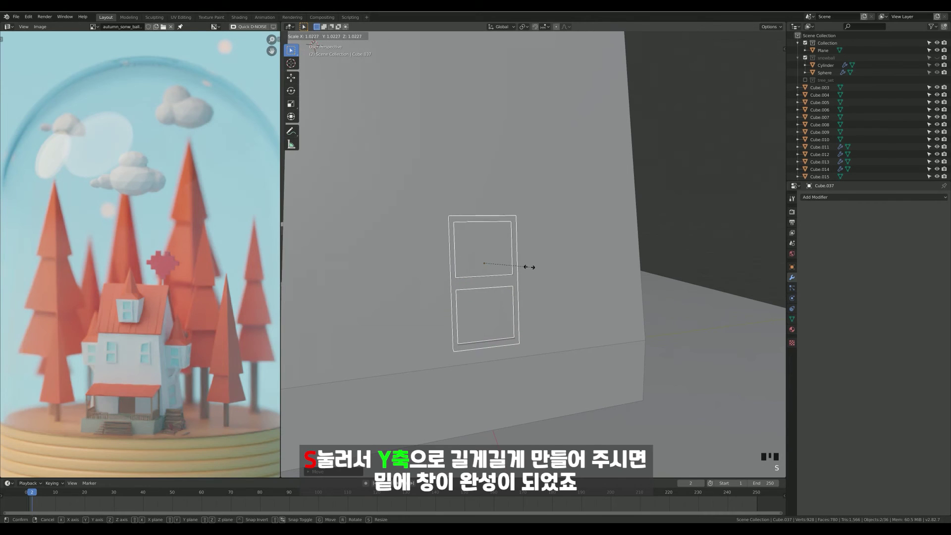
{"action": "key", "text": "y"}
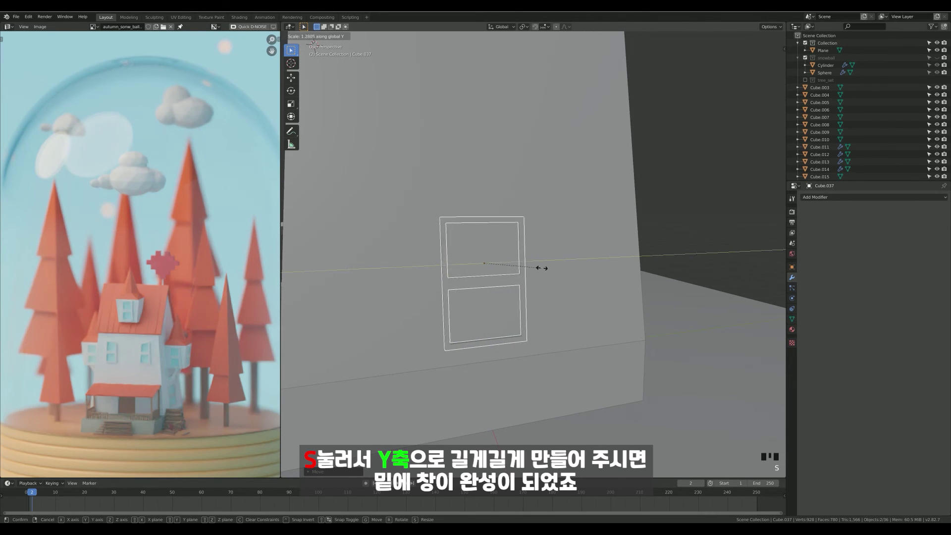
{"action": "left_click", "coordinate": [582, 266]}
{"action": "key", "text": "alt+a"}
{"action": "middle_click_drag", "start_coordinate": [582, 266], "coordinate": [555, 273]}
{"action": "middle_click_drag", "start_coordinate": [547, 236], "coordinate": [555, 242]}
{"action": "middle_click_drag", "start_coordinate": [550, 197], "coordinate": [477, 265], "text": "ctrl"}
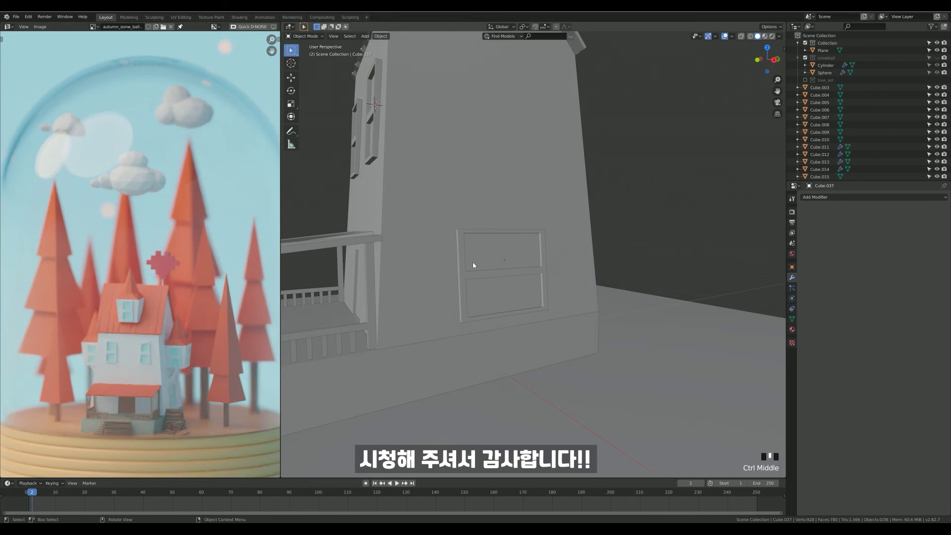
{"action": "middle_click_drag", "start_coordinate": [472, 262], "coordinate": [492, 221], "text": "ctrl"}
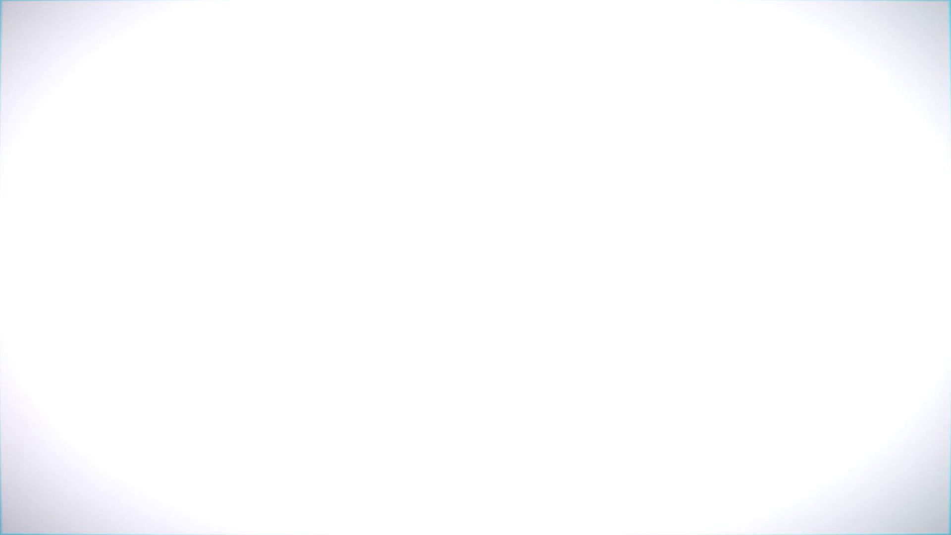